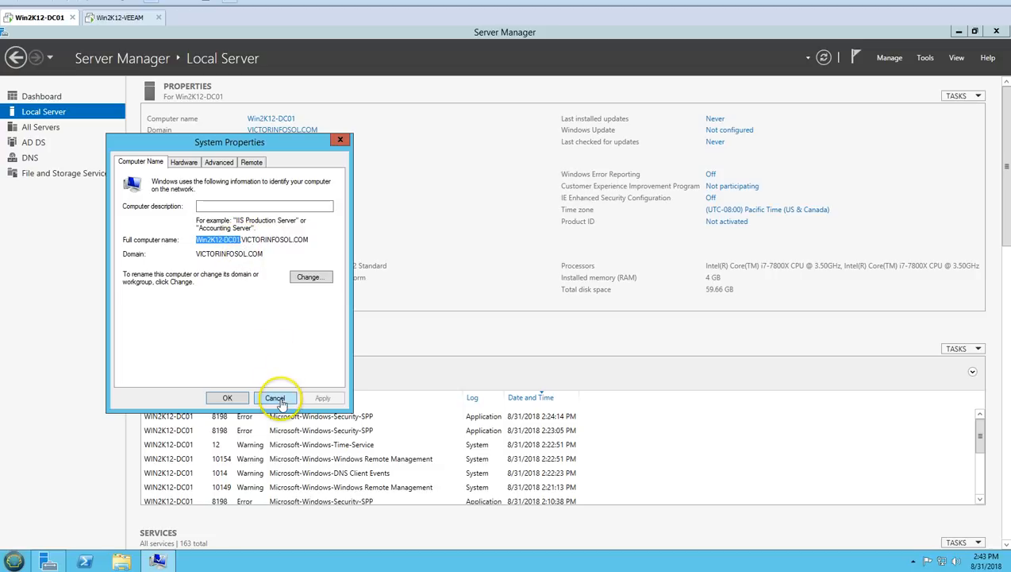
# Return Server Manager on Win2K12-DC01 to the Dashboard, switch to the Win2K12-VEEAM machine and empty its Recycle Bin
pyautogui.click(64, 96)
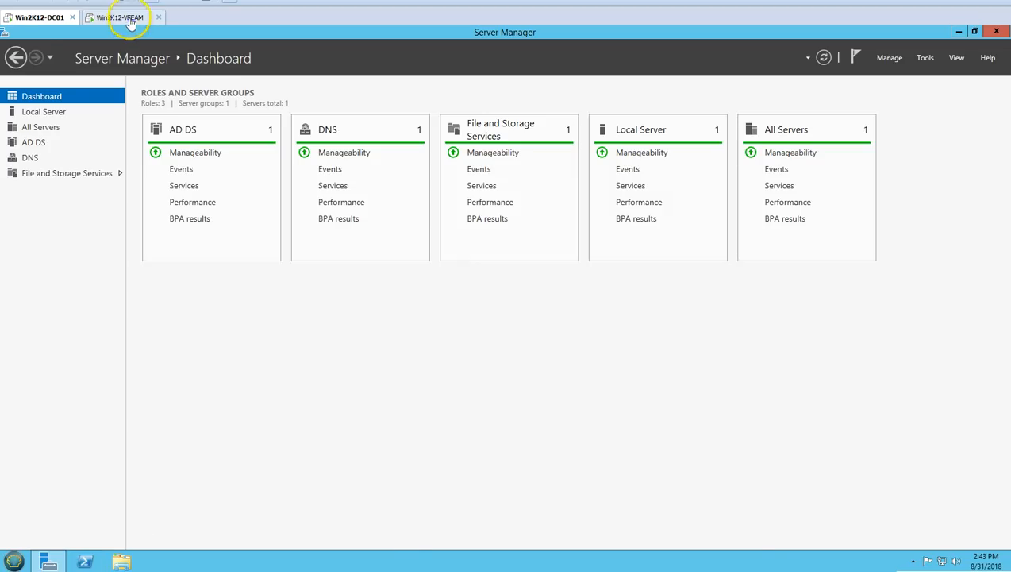
pyautogui.click(127, 18)
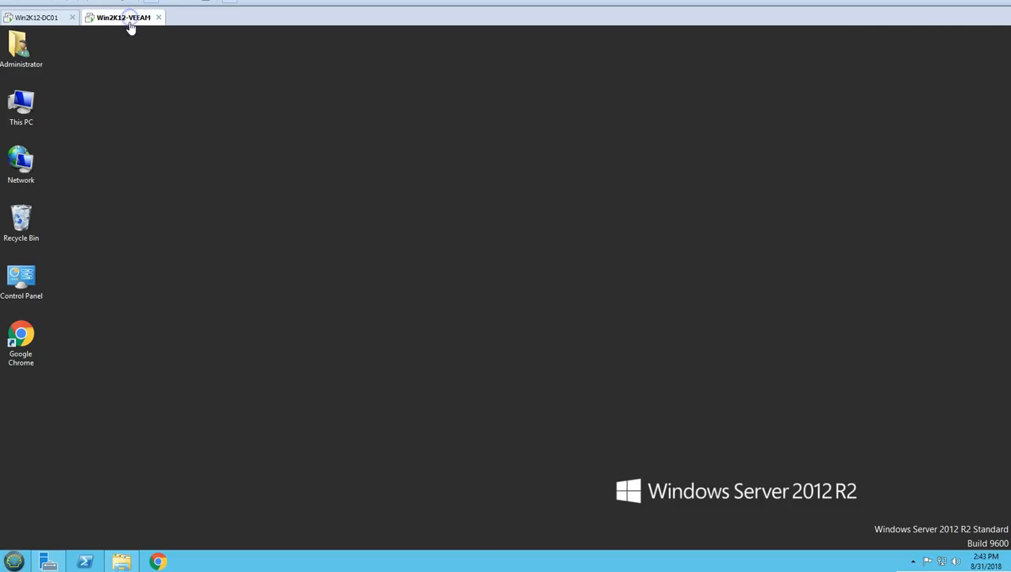
pyautogui.rightClick(22, 223)
pyautogui.click(70, 245)
pyautogui.click(551, 341)
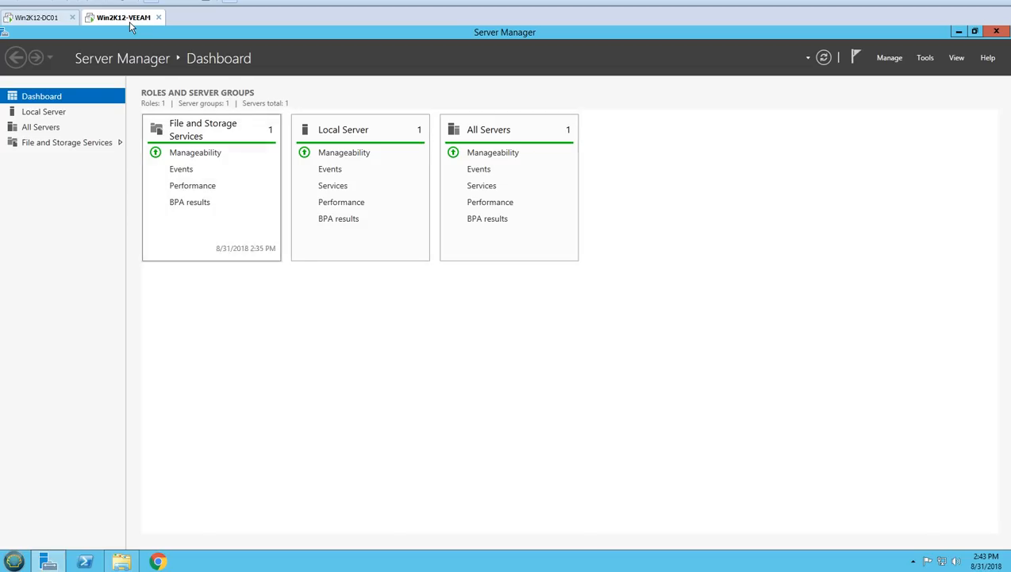
# Review the local server properties of Win2K12-VEEAM in Server Manager, including its name, domain and Ethernet address
pyautogui.click(44, 111)
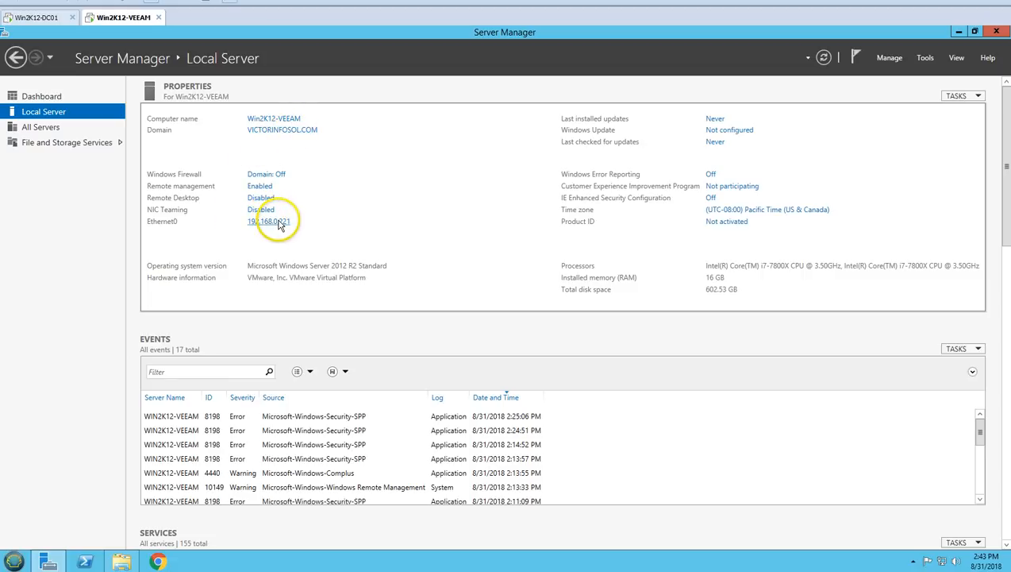
pyautogui.click(48, 96)
pyautogui.click(48, 559)
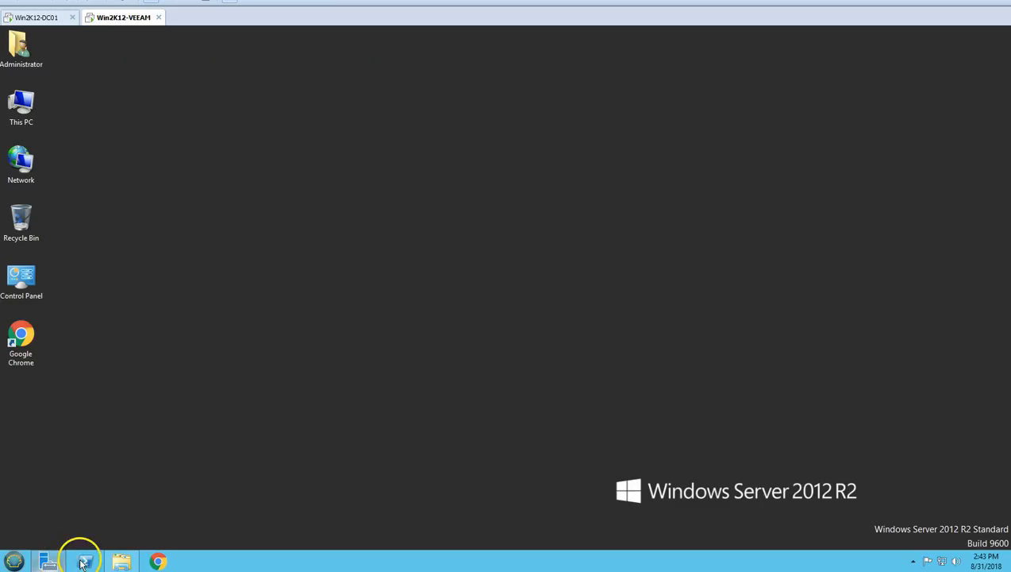
# Examine the capacity and free space of the OSDisk (C:) and VEEAM BACKUP (D:) drives in File Explorer
pyautogui.click(128, 563)
pyautogui.click(36, 166)
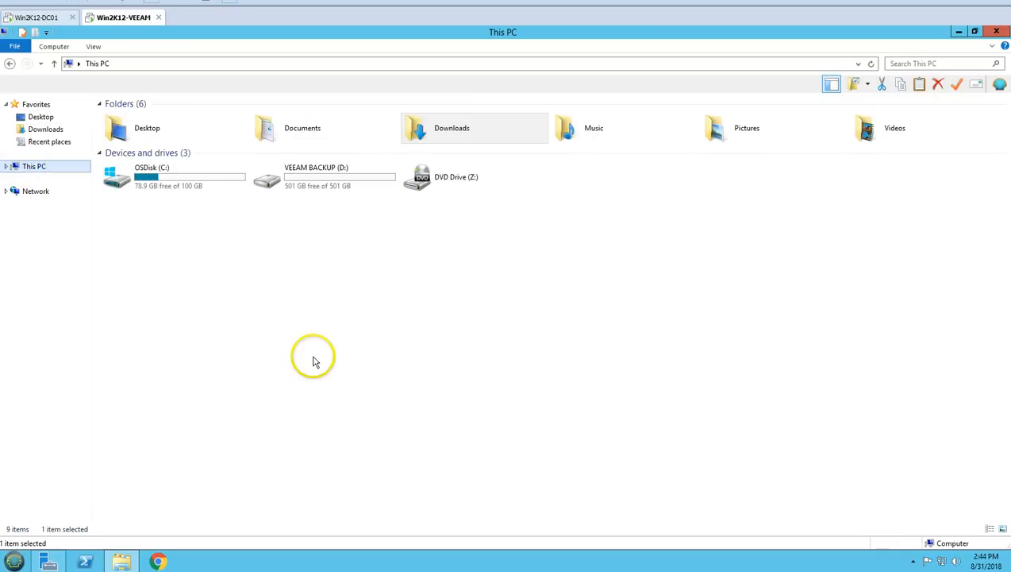
pyautogui.click(198, 180)
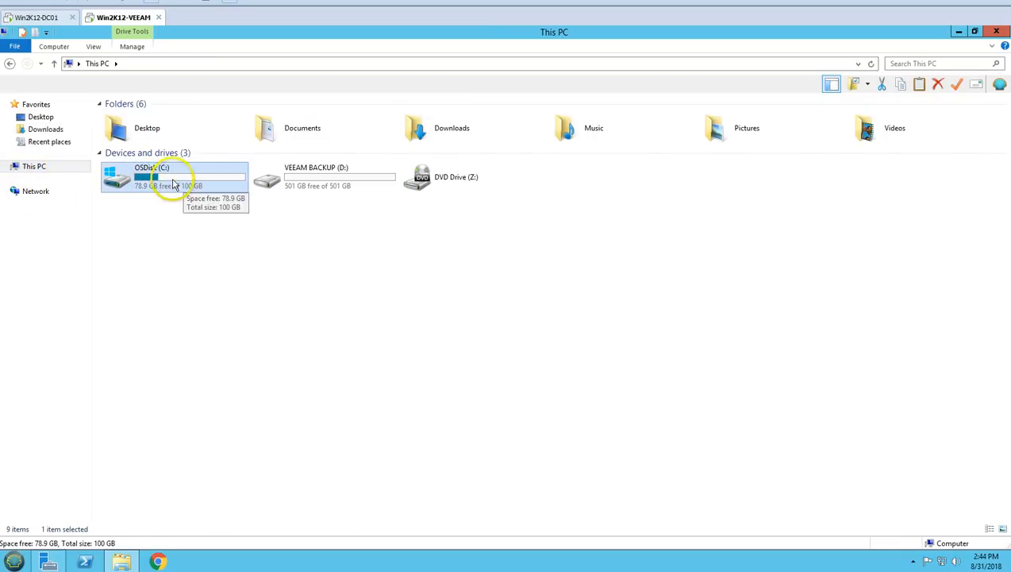
pyautogui.click(316, 179)
pyautogui.click(335, 210)
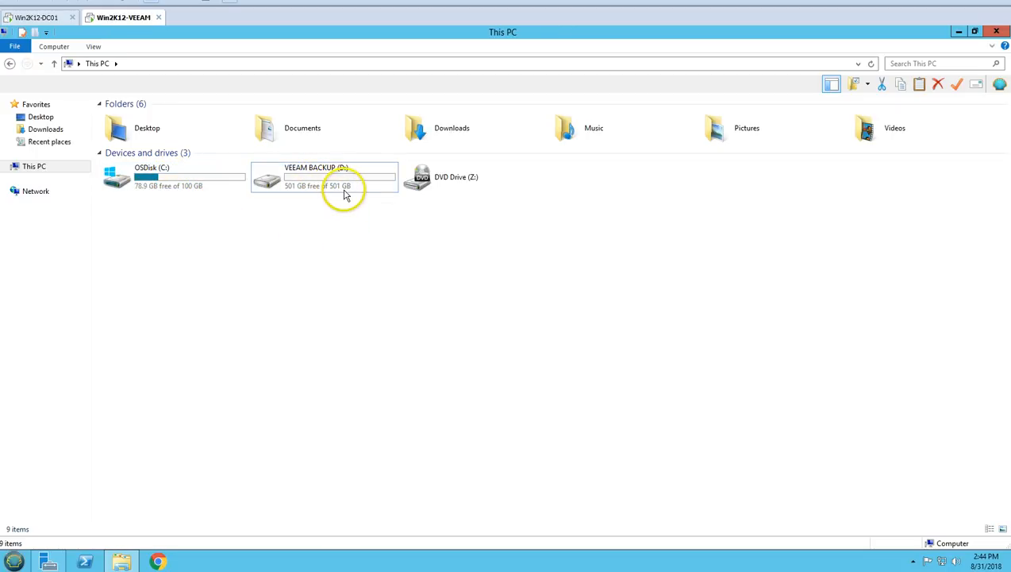
pyautogui.click(340, 189)
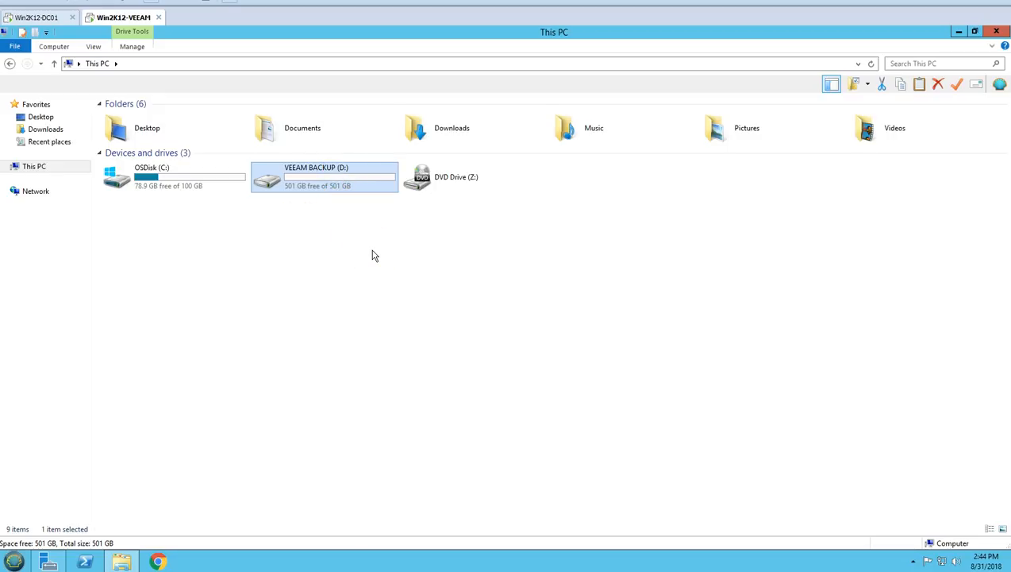
pyautogui.click(997, 33)
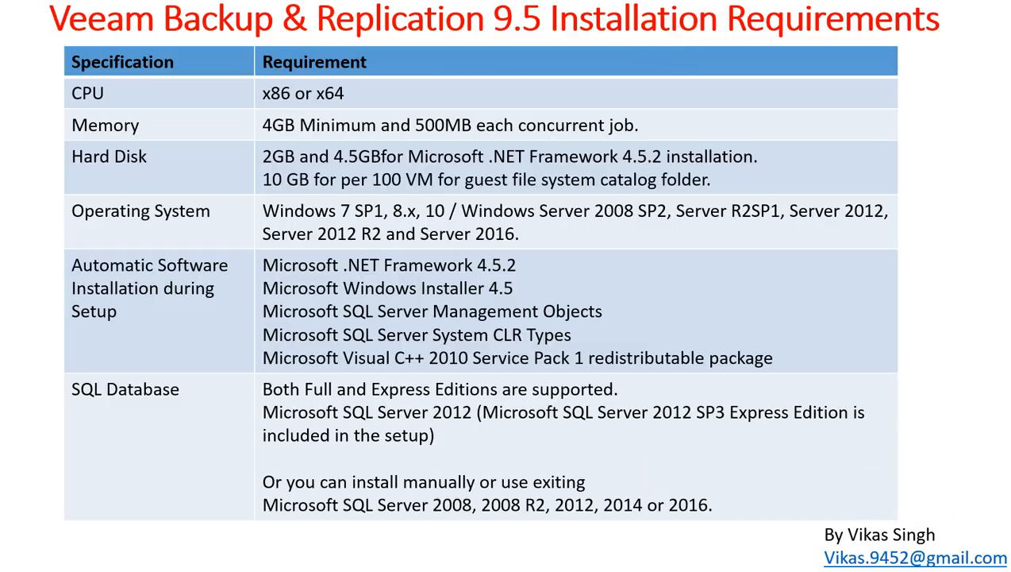
pyautogui.press('Right')
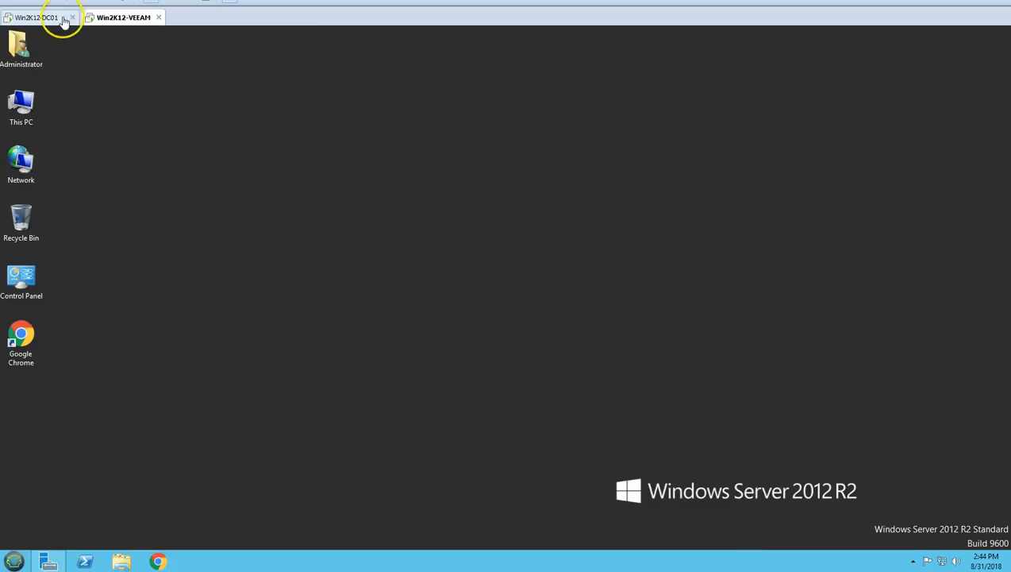
# On Win2K12-DC01, start a new user in the INDIA/Users unit of Active Directory Users and Computers, with first name and logon name SVC-VEEAM
pyautogui.click(63, 20)
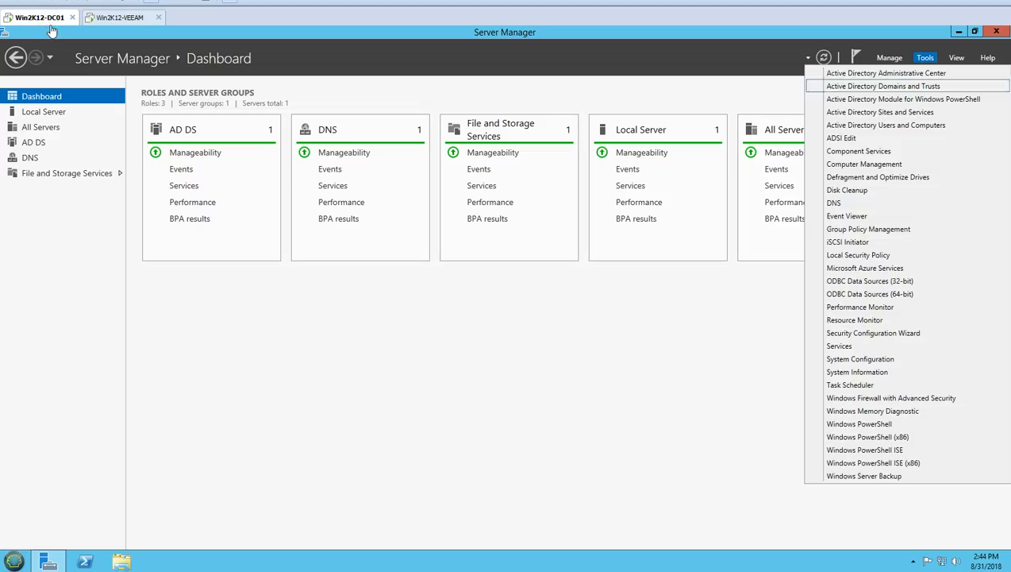
pyautogui.click(886, 125)
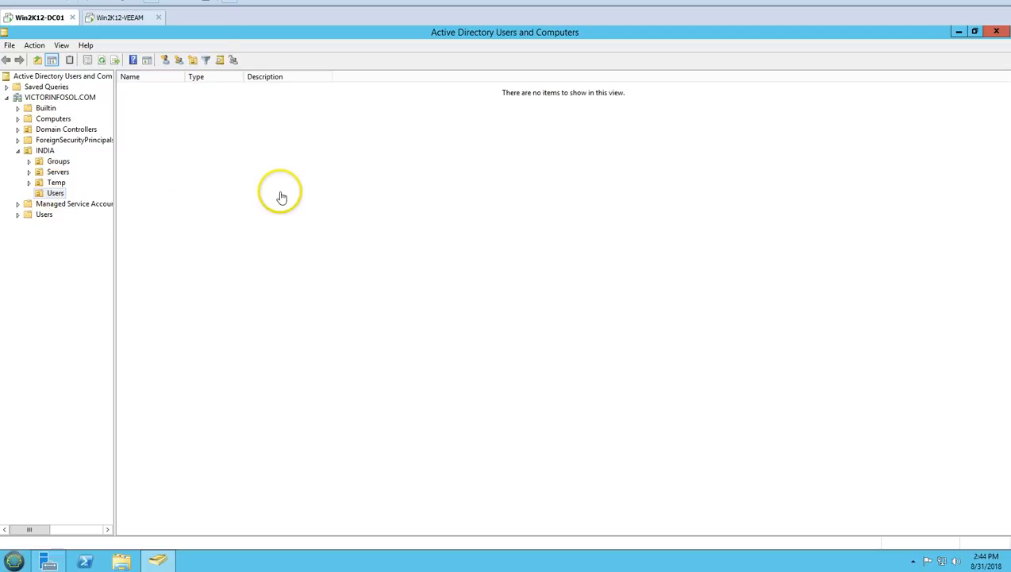
pyautogui.rightClick(280, 193)
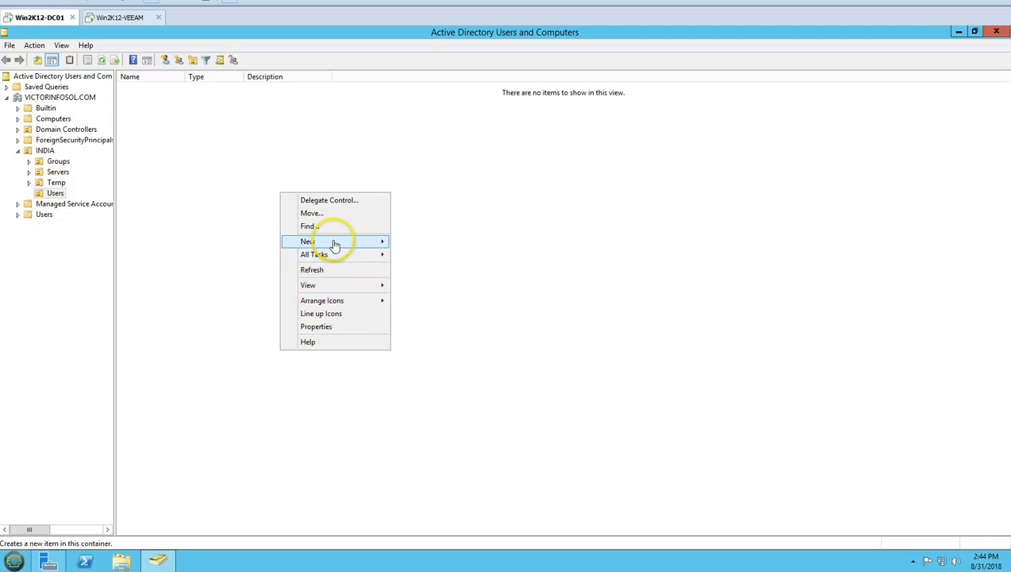
pyautogui.moveTo(333, 242)
pyautogui.click(447, 346)
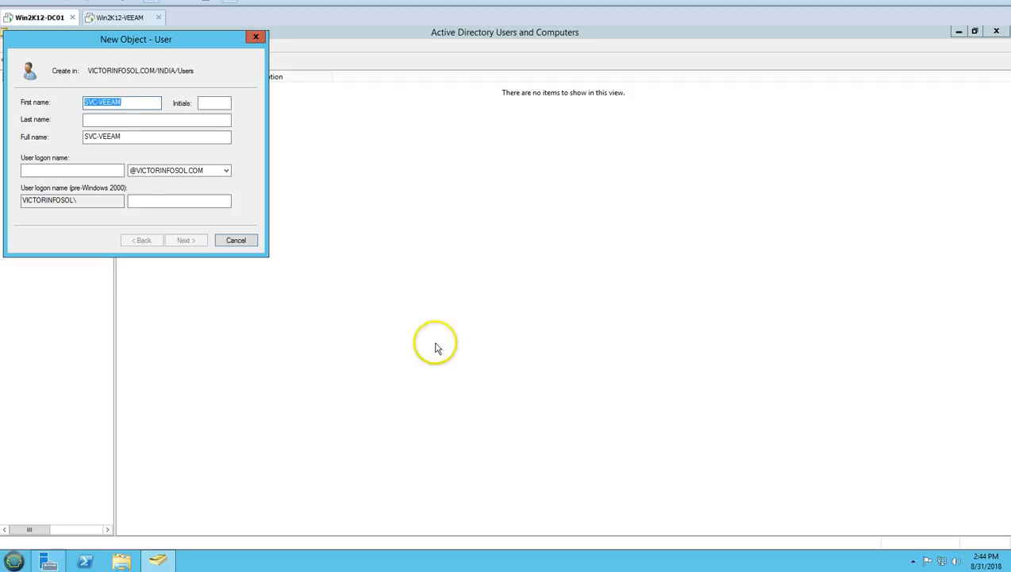
pyautogui.click(92, 172)
pyautogui.write('SVC-VEEAM')
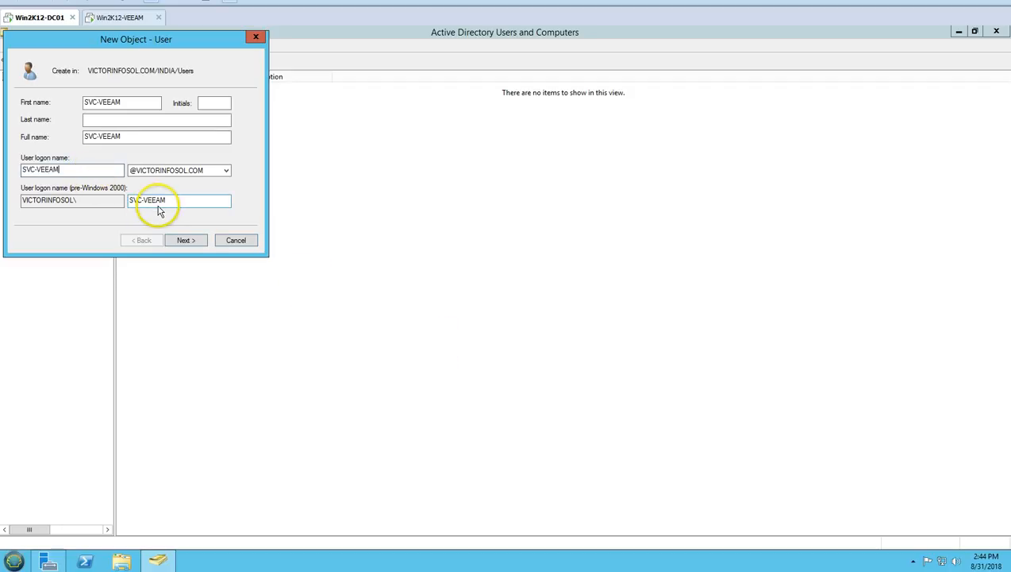
pyautogui.click(188, 240)
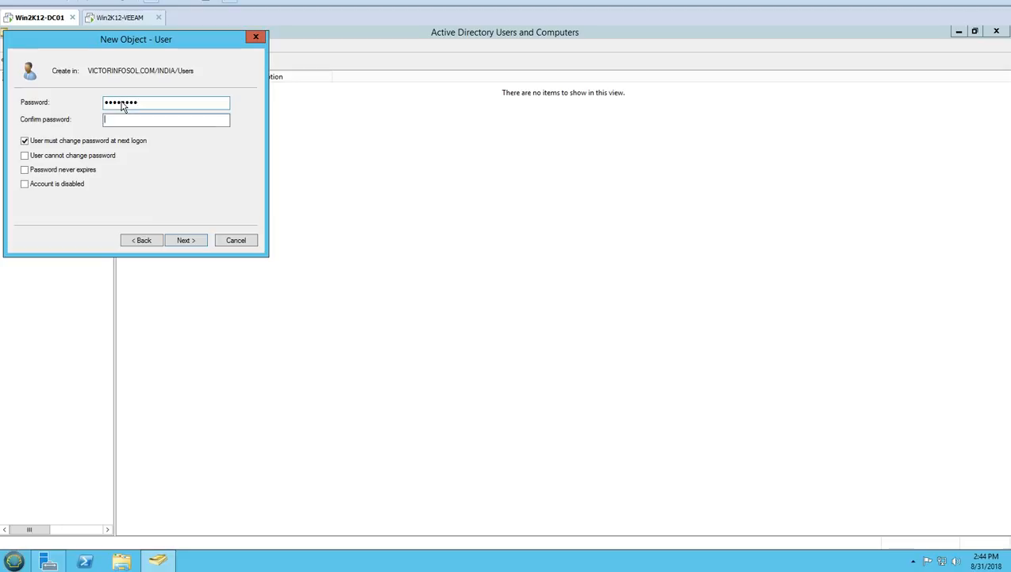
# Enter and confirm the account password, disable the forced change at next logon, enable cannot-change and never-expires, and create the user
pyautogui.write('d')
pyautogui.click(88, 145)
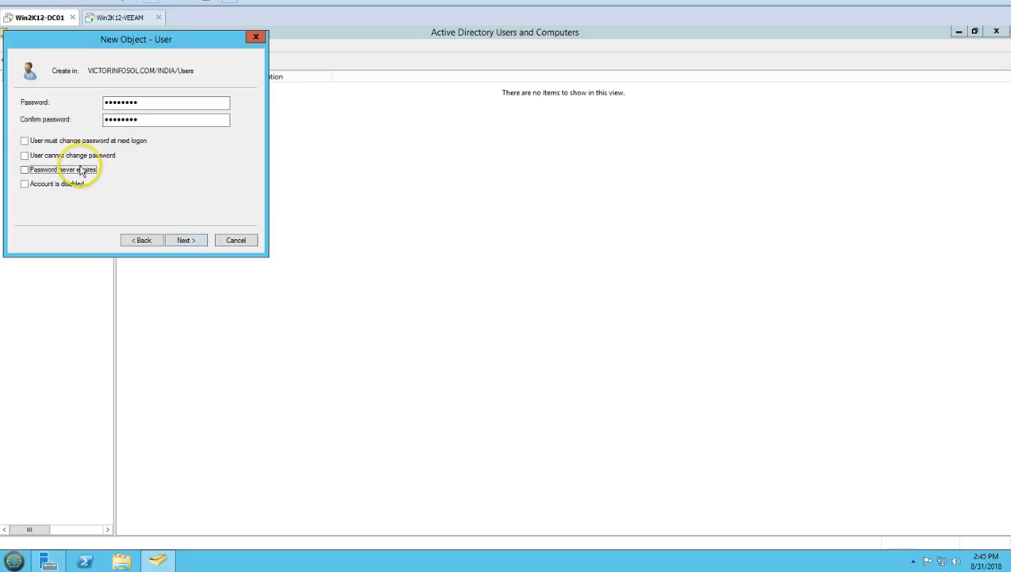
pyautogui.click(84, 157)
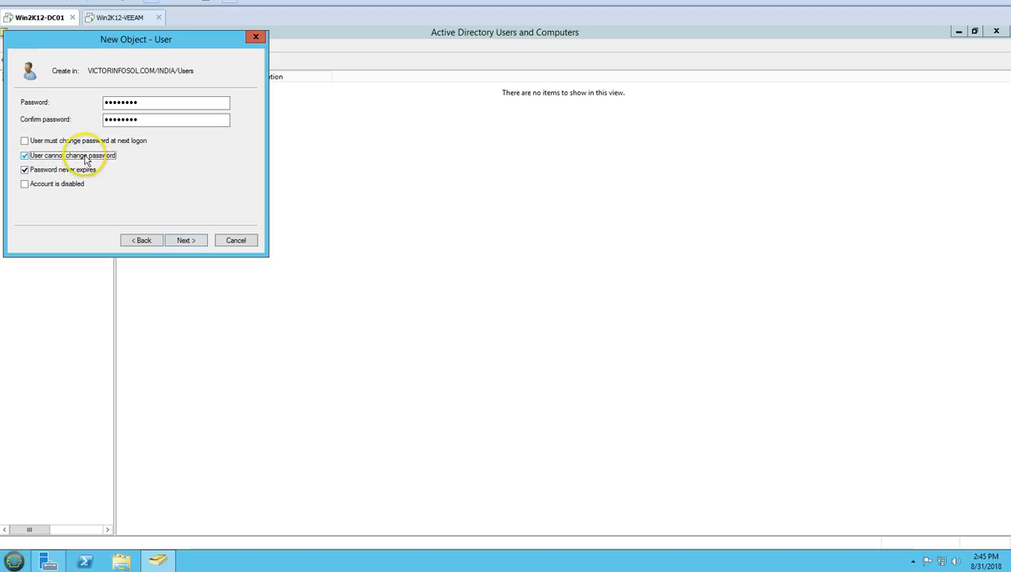
pyautogui.click(194, 241)
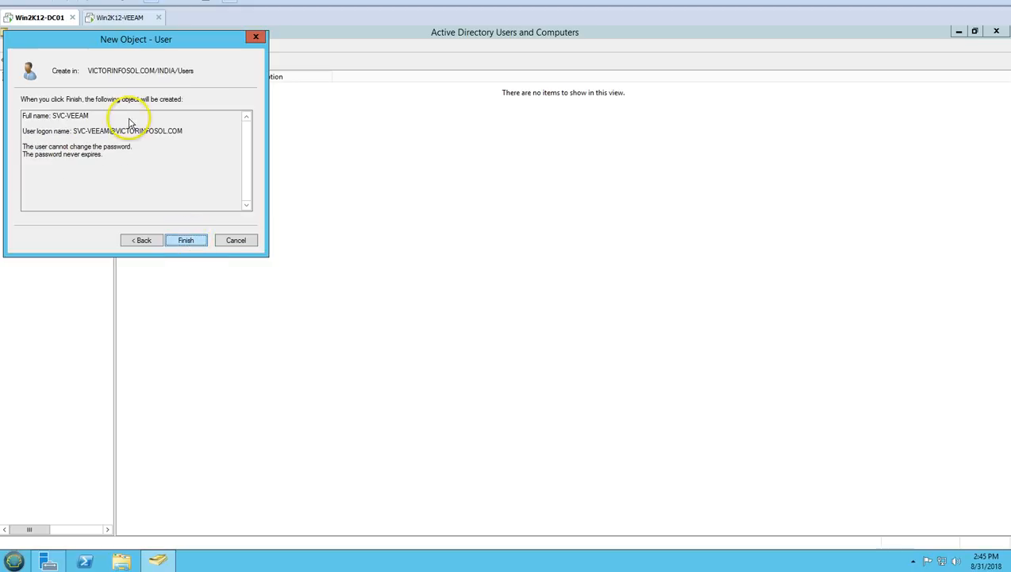
pyautogui.click(194, 248)
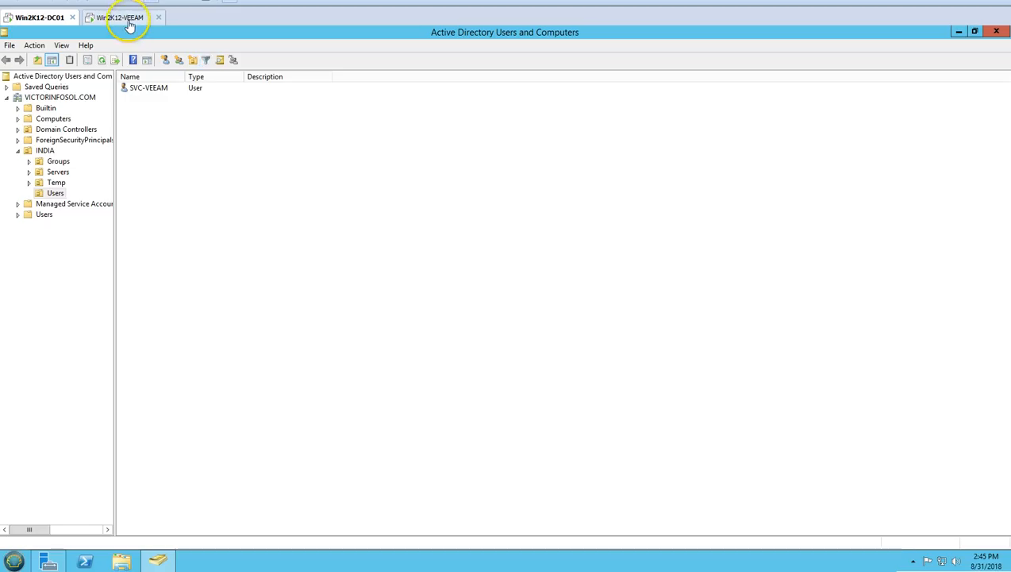
# Switch to the Win2K12-VEEAM machine and open Computer Management from Server Manager
pyautogui.click(124, 19)
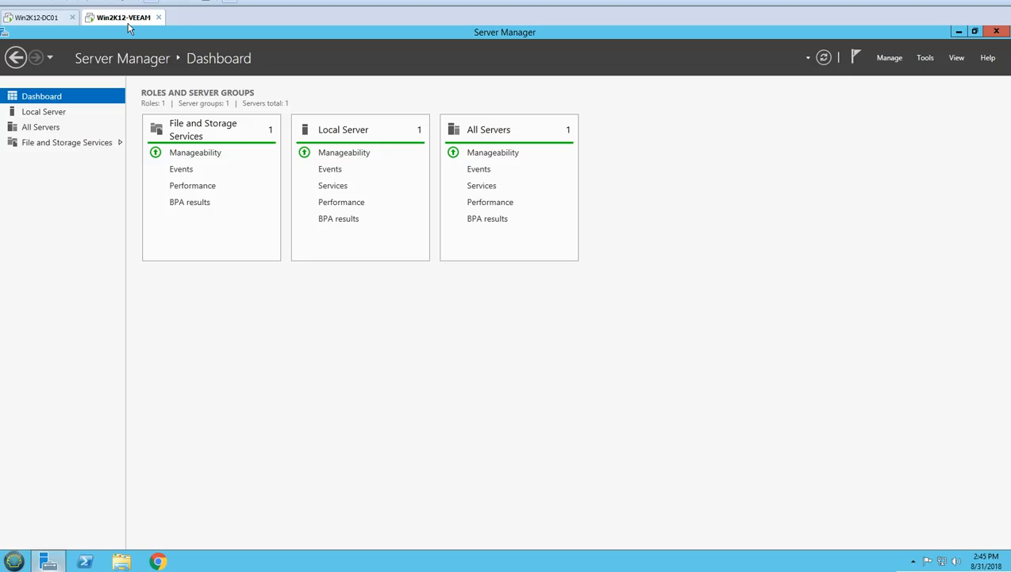
pyautogui.press('Down')
pyautogui.press('Down')
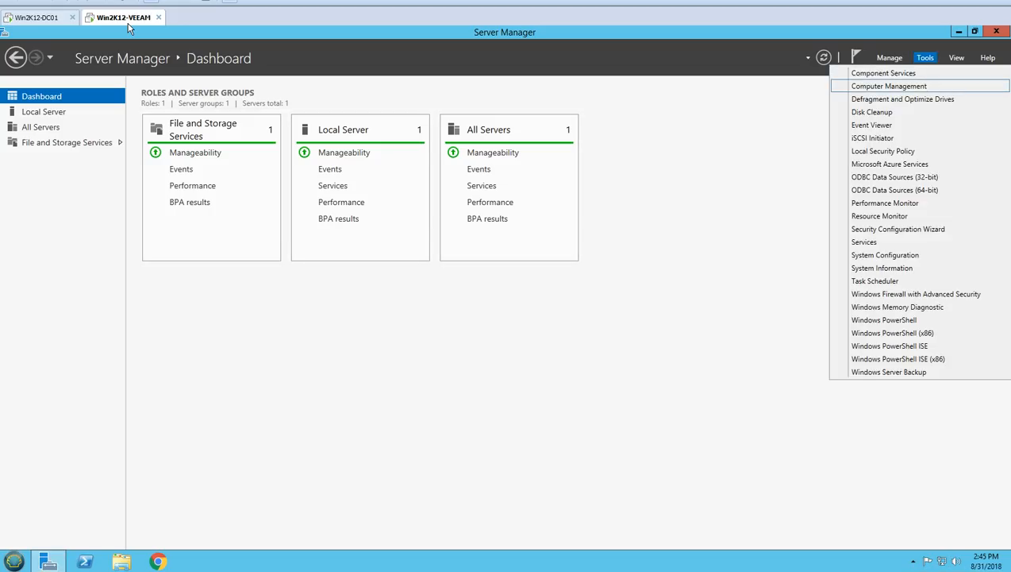
pyautogui.press('Return')
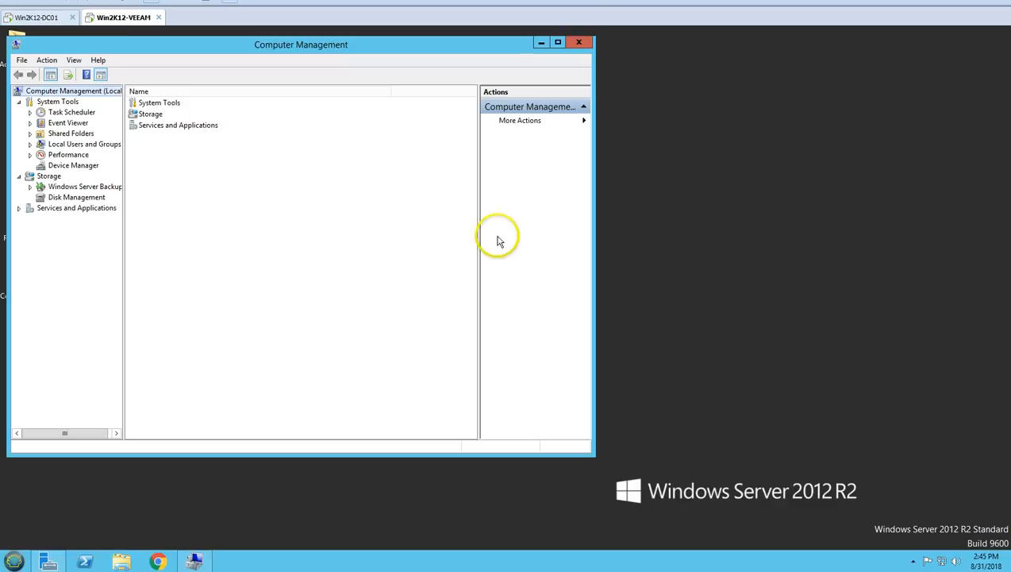
# Open the properties of the local Administrators group under Local Users and Groups
pyautogui.moveTo(174, 54); pyautogui.dragTo(382, 51)
pyautogui.doubleClick(286, 143)
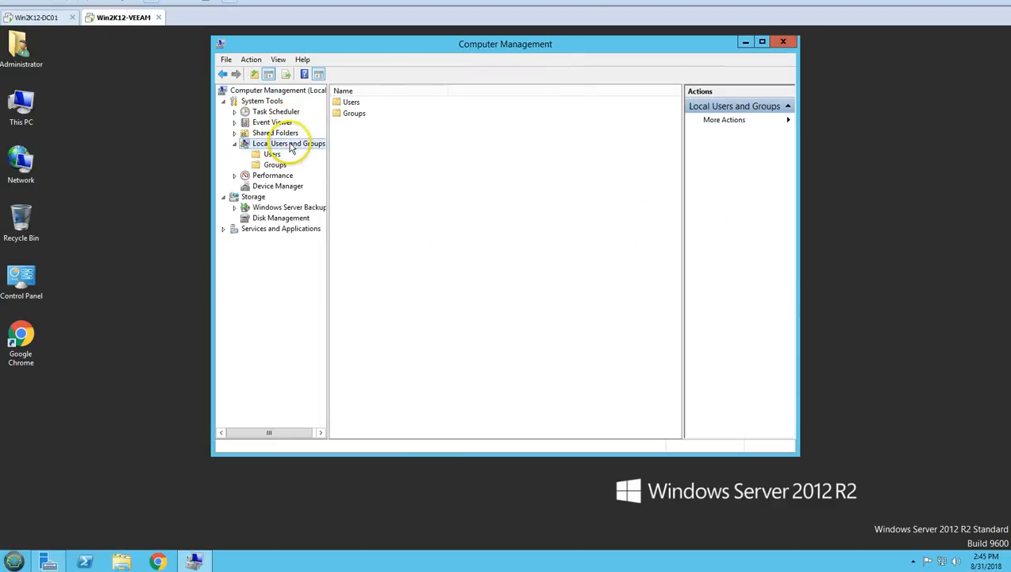
pyautogui.doubleClick(352, 113)
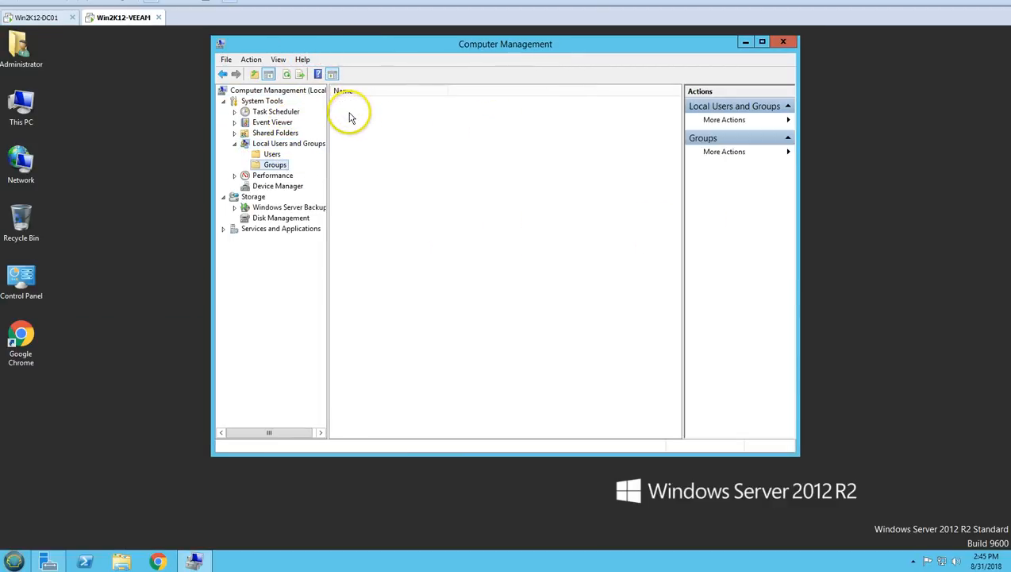
pyautogui.doubleClick(361, 112)
# Add the domain account svc-veeam to the local Administrators group, apply the membership and close Computer Management
pyautogui.click(422, 343)
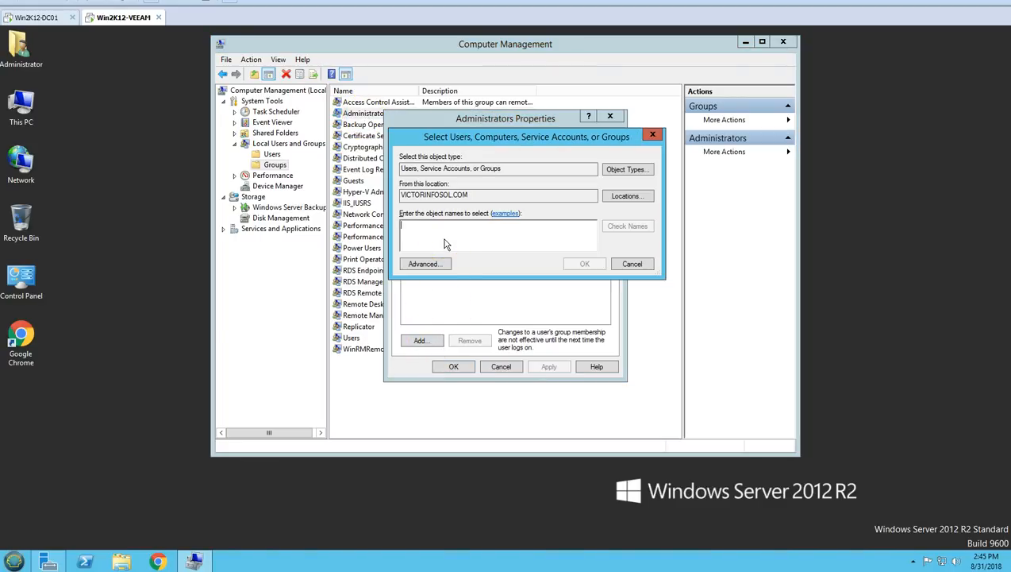
pyautogui.write('svc-ve')
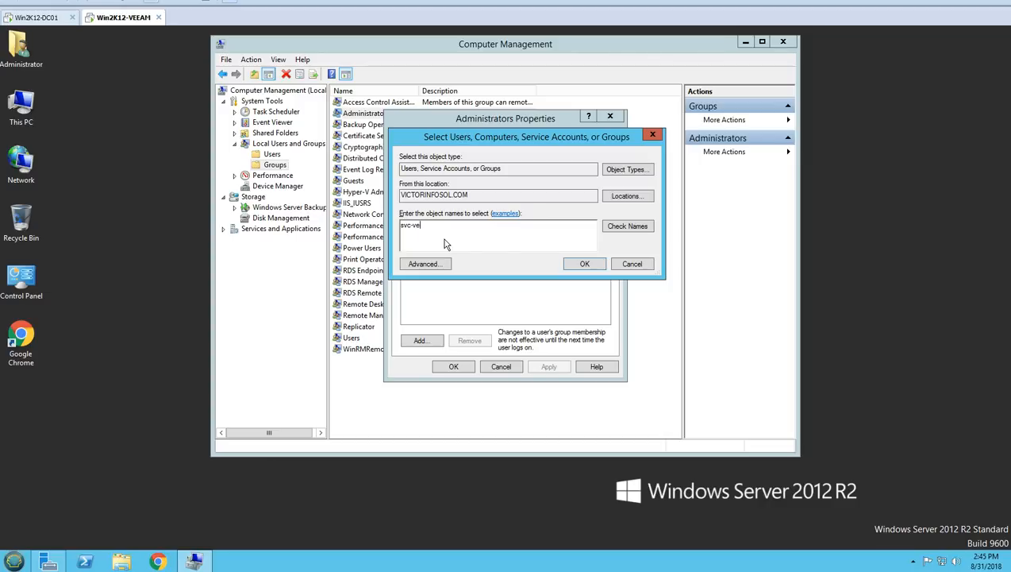
pyautogui.write('eam')
pyautogui.click(627, 226)
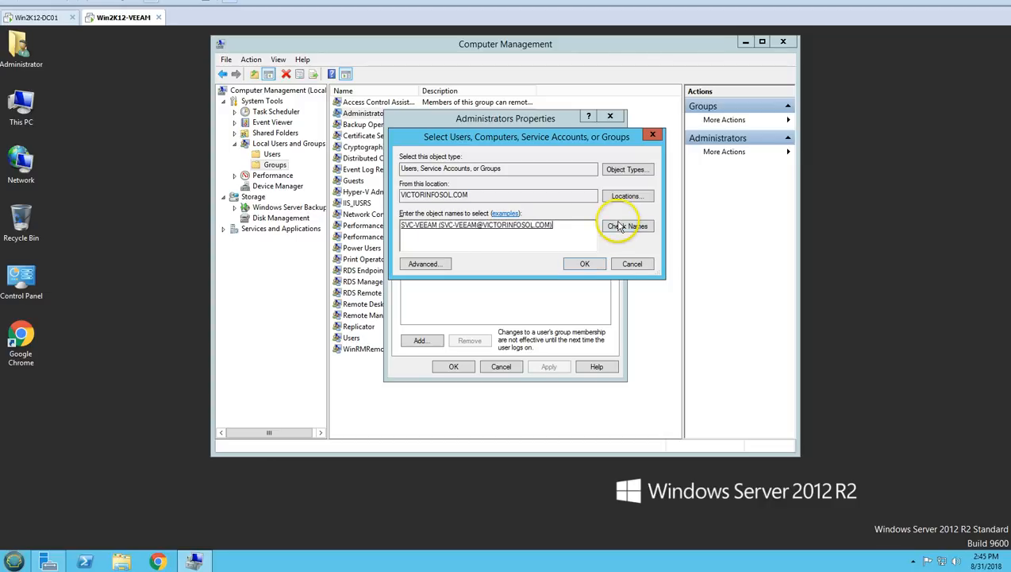
pyautogui.click(585, 264)
pyautogui.click(550, 366)
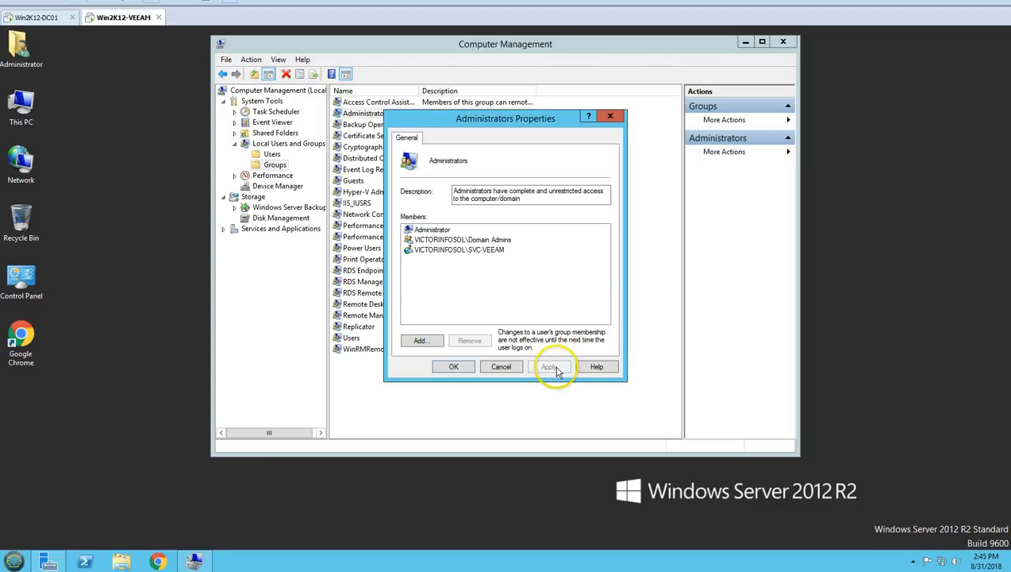
pyautogui.moveTo(468, 118); pyautogui.dragTo(404, 154)
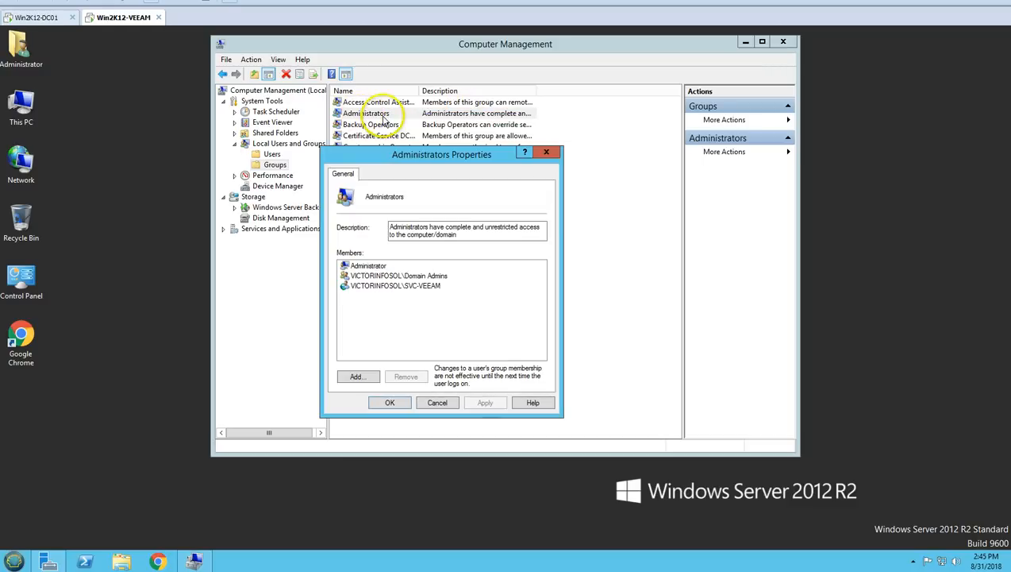
pyautogui.click(395, 286)
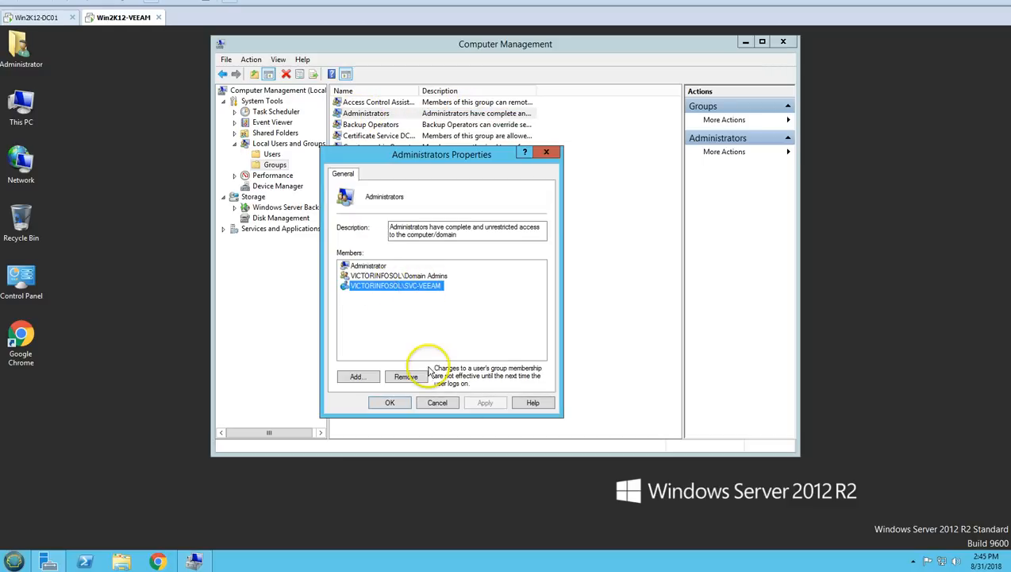
pyautogui.click(390, 402)
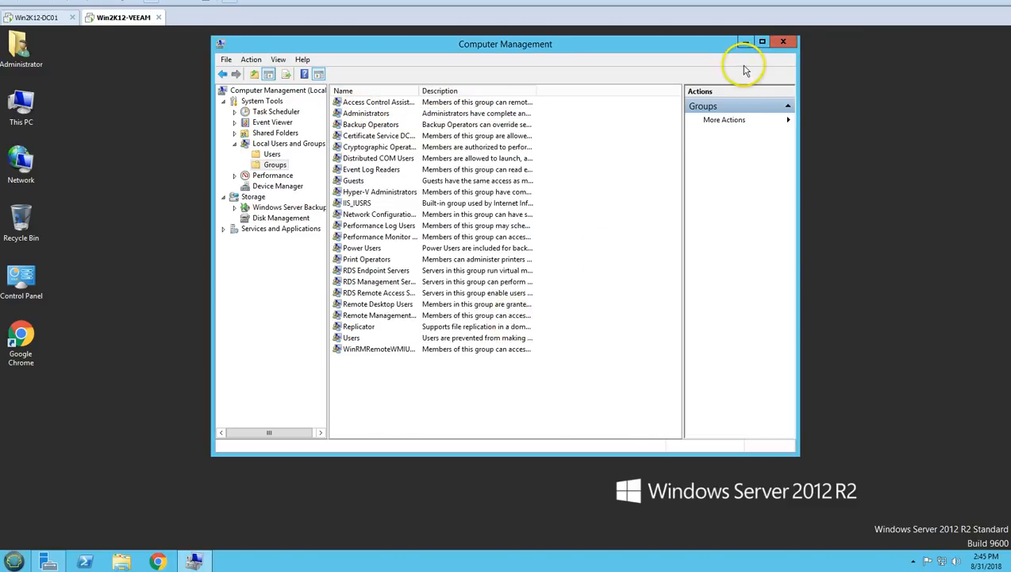
pyautogui.click(783, 41)
# Sign out of the current Windows session on Win2K12-VEEAM
pyautogui.click(14, 561)
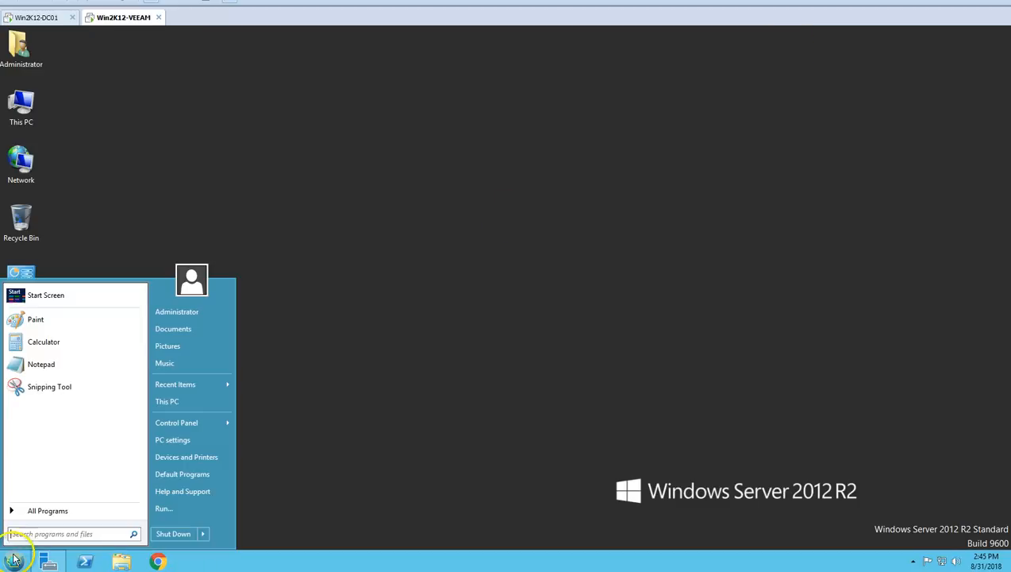
pyautogui.click(202, 533)
pyautogui.click(235, 492)
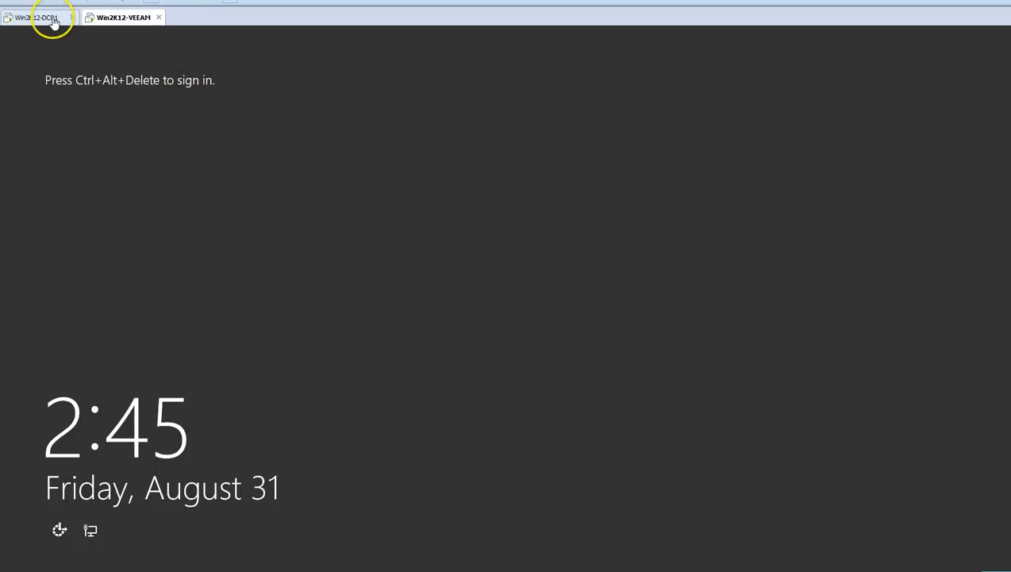
# Sign in to Win2K12-VEEAM as SVC-VEEAM in the VICTORINFOSOL domain, entering the account password
pyautogui.rightClick(115, 26)
pyautogui.click(157, 86)
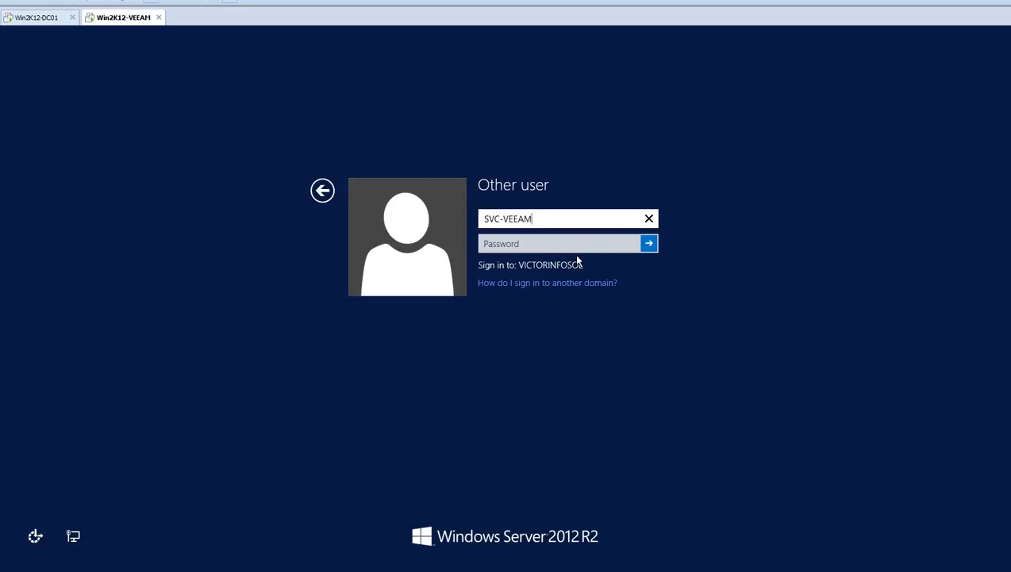
pyautogui.press('Tab')
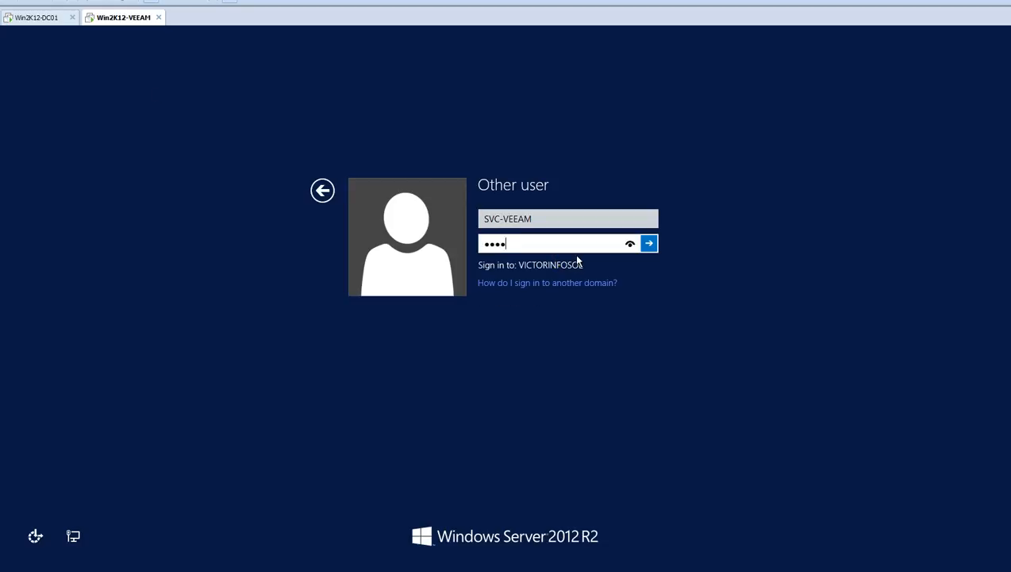
pyautogui.press('Return')
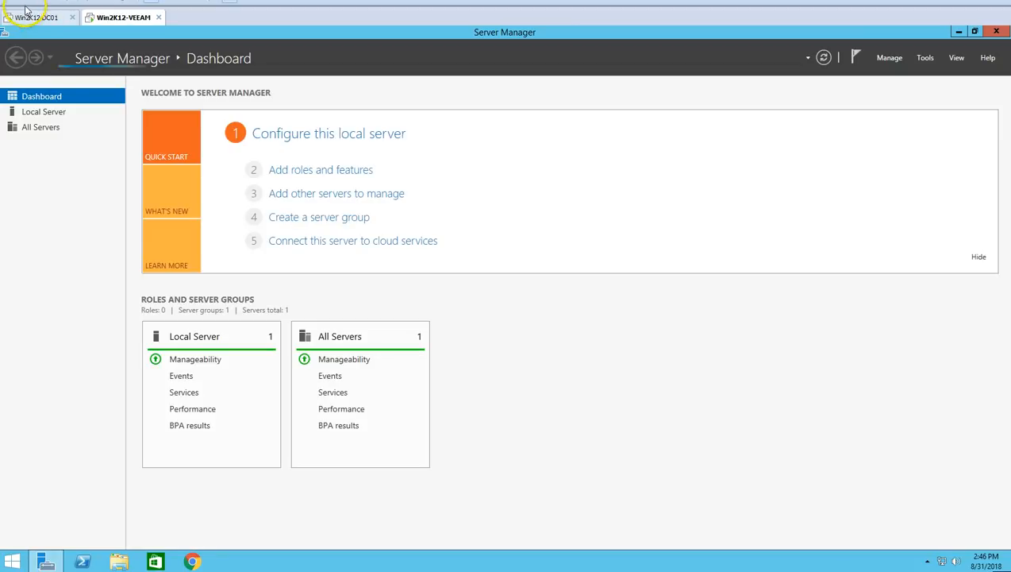
# Add the Computer, User's Files and Control Panel icons to the desktop through the desktop icon settings
pyautogui.click(959, 32)
pyautogui.rightClick(417, 263)
pyautogui.click(454, 369)
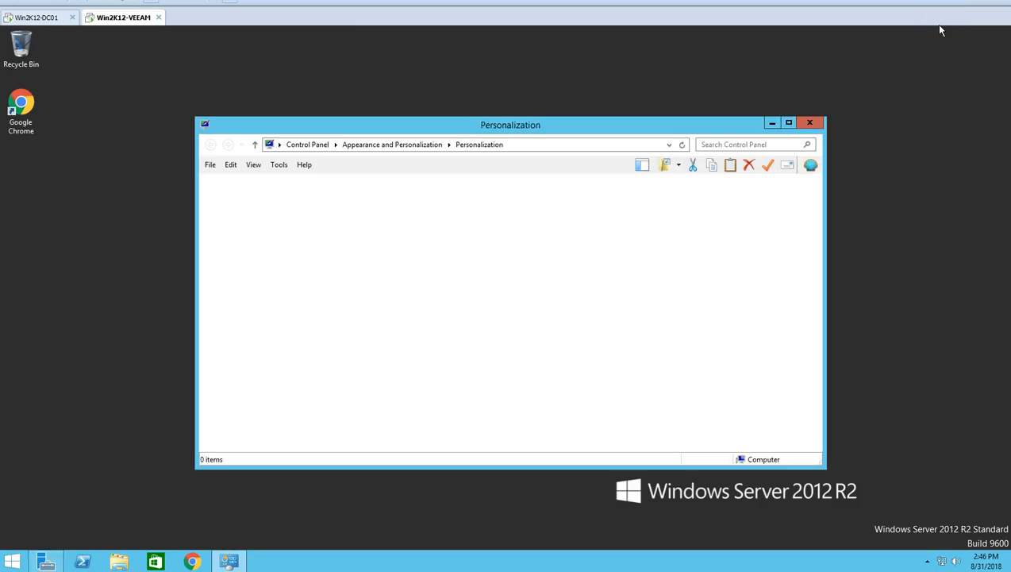
pyautogui.click(251, 208)
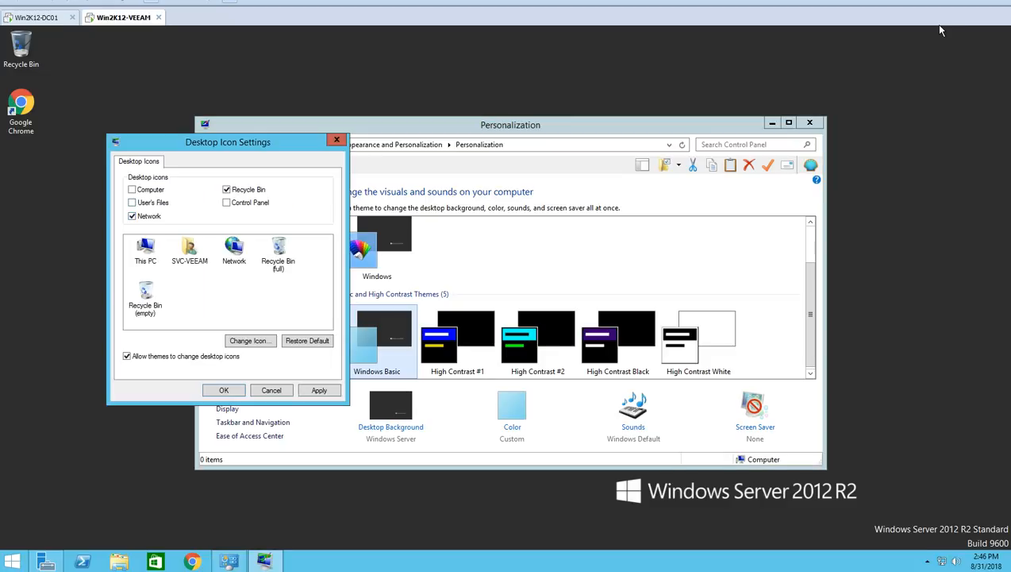
pyautogui.click(223, 389)
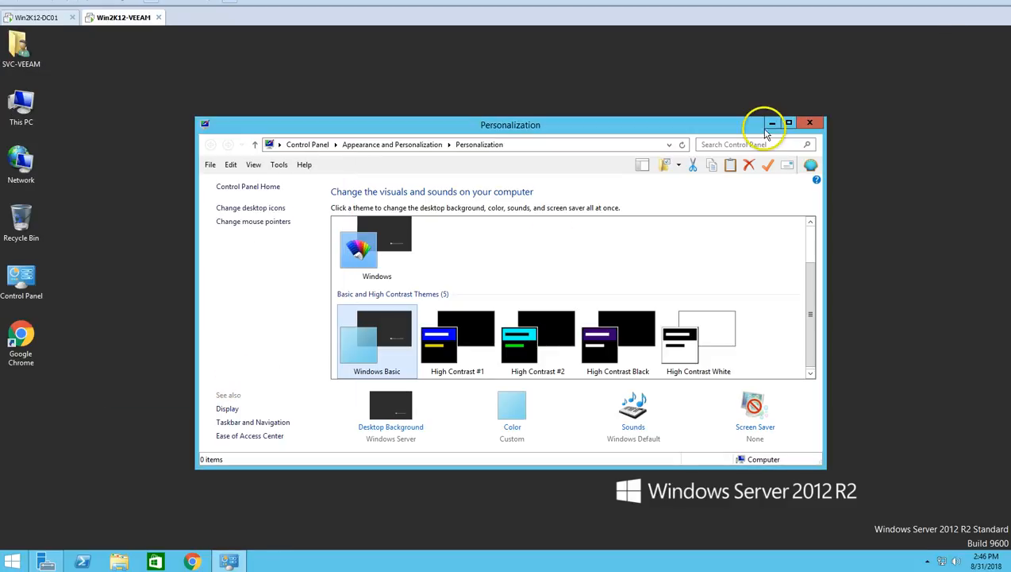
pyautogui.click(810, 123)
# Unpin Store from the taskbar and dismiss the VMware Tools log-off request without logging off
pyautogui.rightClick(155, 559)
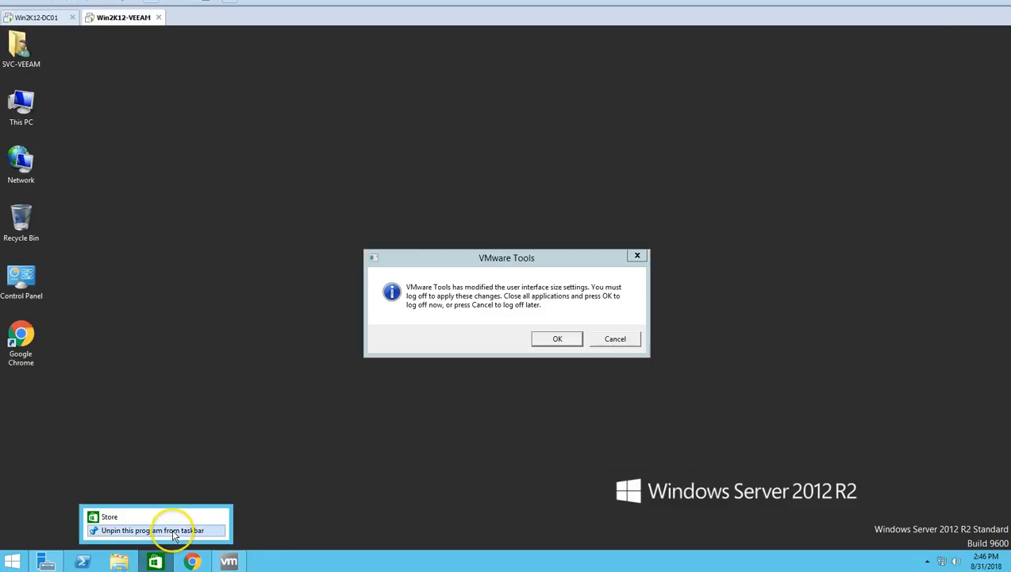
pyautogui.click(608, 341)
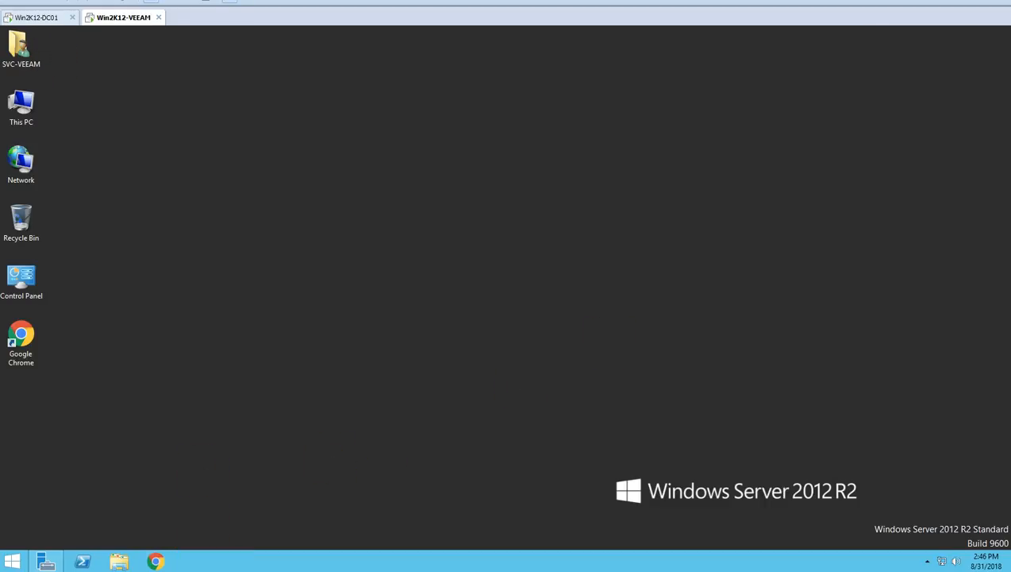
# Open the Users folder on the OSDisk (C:) drive in File Explorer
pyautogui.press('Down')
pyautogui.press('Return')
pyautogui.press('Down')
pyautogui.press('Down')
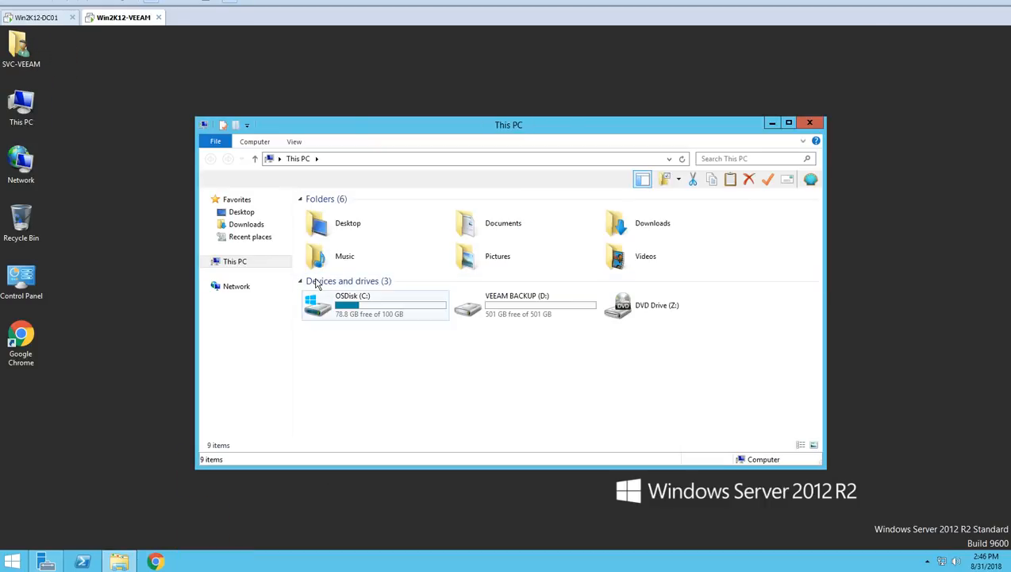
pyautogui.press('Return')
pyautogui.doubleClick(341, 215)
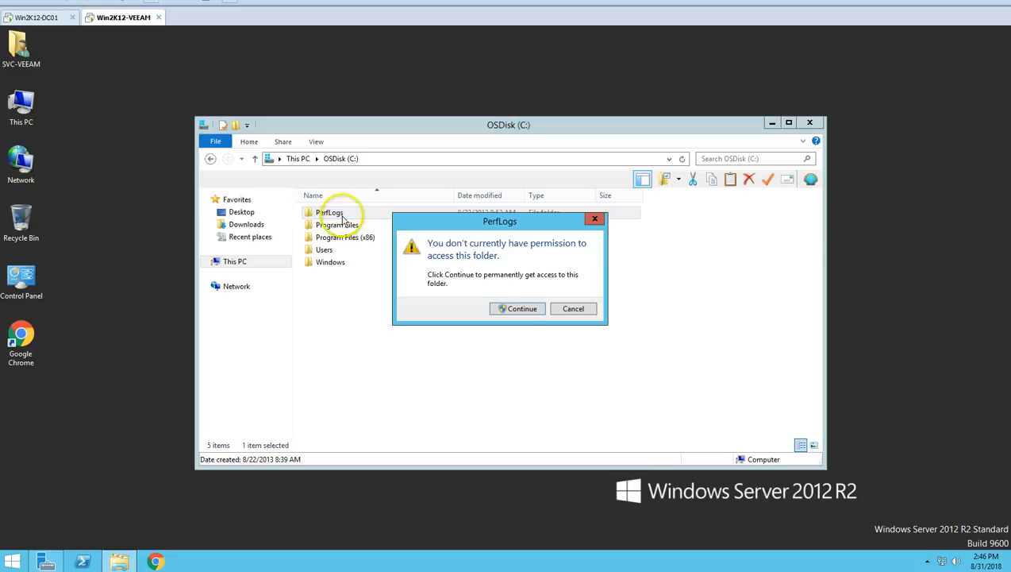
pyautogui.click(540, 308)
pyautogui.doubleClick(335, 250)
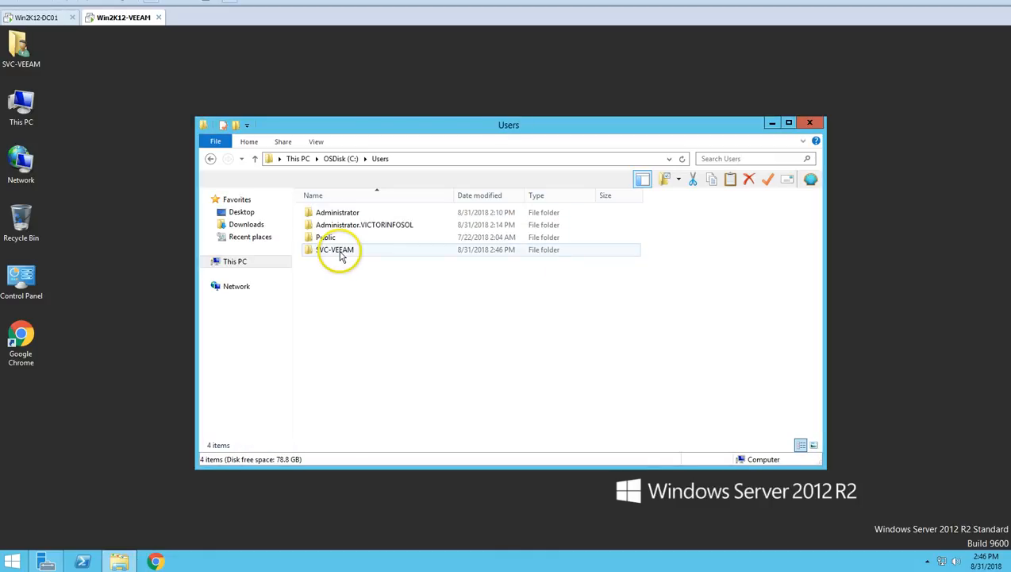
# Open the Downloads folder of the Administrator.VICTORINFOSOL profile, granting permanent access to the profile folder
pyautogui.doubleClick(341, 225)
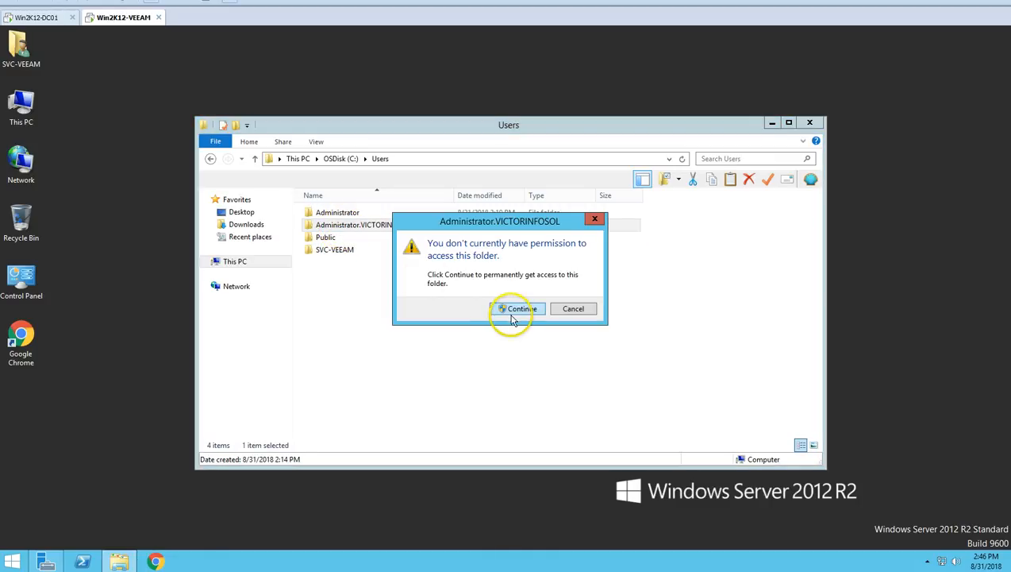
pyautogui.click(515, 310)
pyautogui.click(352, 250)
pyautogui.doubleClick(352, 251)
pyautogui.moveTo(362, 339); pyautogui.dragTo(382, 300)
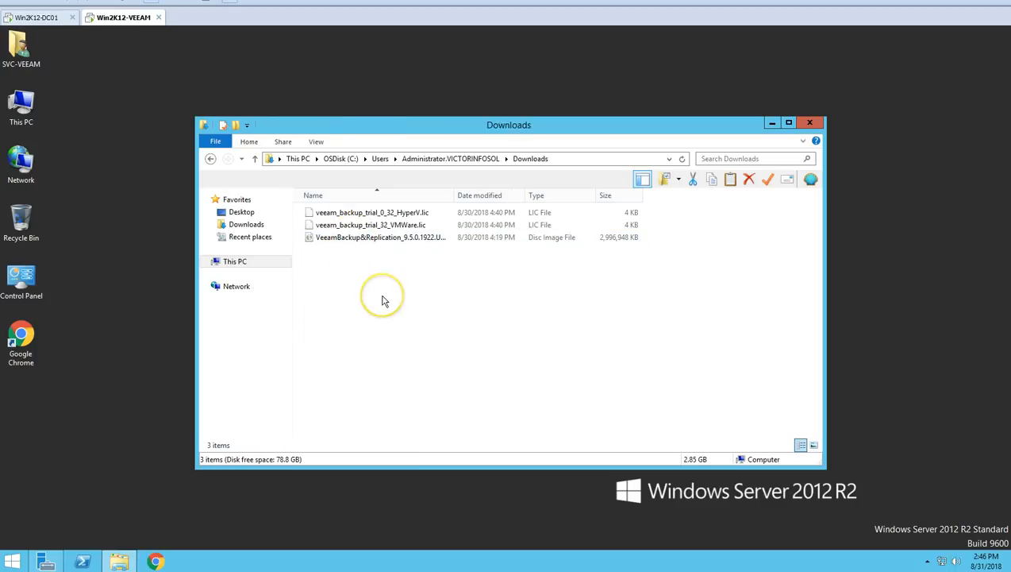
# Move the two Veeam trial license files and the VeeamBackup&Replication 9.5 disc image into the SVC-VEEAM account's Downloads folder, and close File Explorer
pyautogui.hotkey('ctrl', 'a')
pyautogui.hotkey('ctrl', 'x')
pyautogui.click(267, 224)
pyautogui.click(425, 312)
pyautogui.hotkey('ctrl', 'v')
pyautogui.click(429, 334)
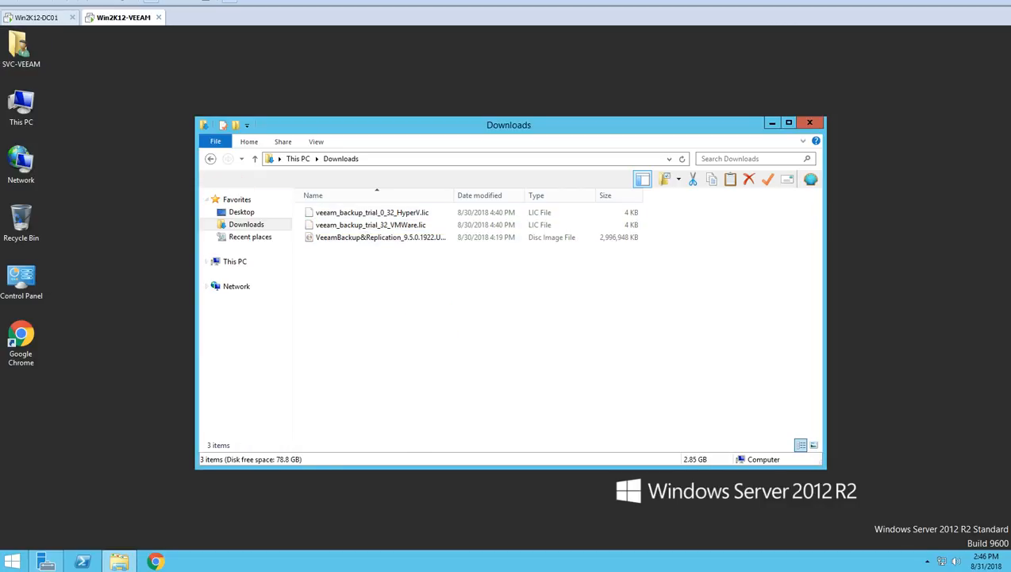
pyautogui.click(235, 261)
pyautogui.click(445, 365)
pyautogui.click(810, 122)
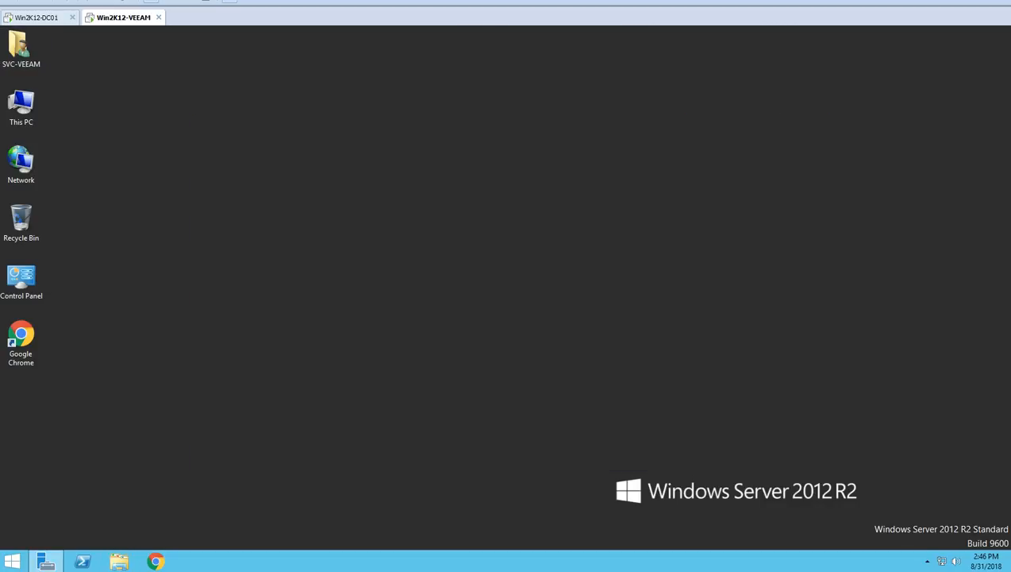
# Mount the VeeamBackup&Replication_9.5.0.1922 disc image from the SVC-VEEAM account's Downloads folder
pyautogui.doubleClick(20, 48)
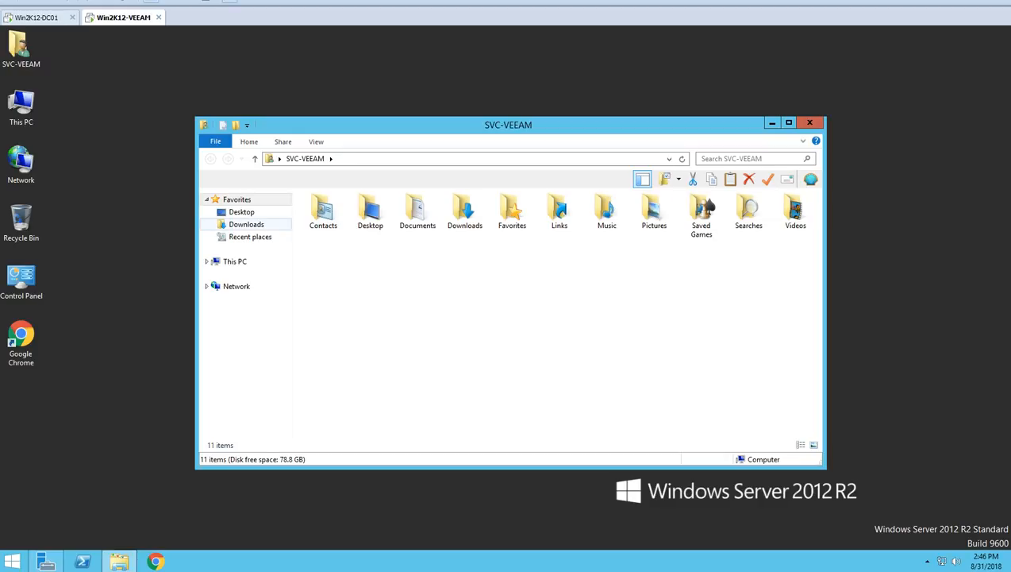
pyautogui.click(246, 224)
pyautogui.click(386, 238)
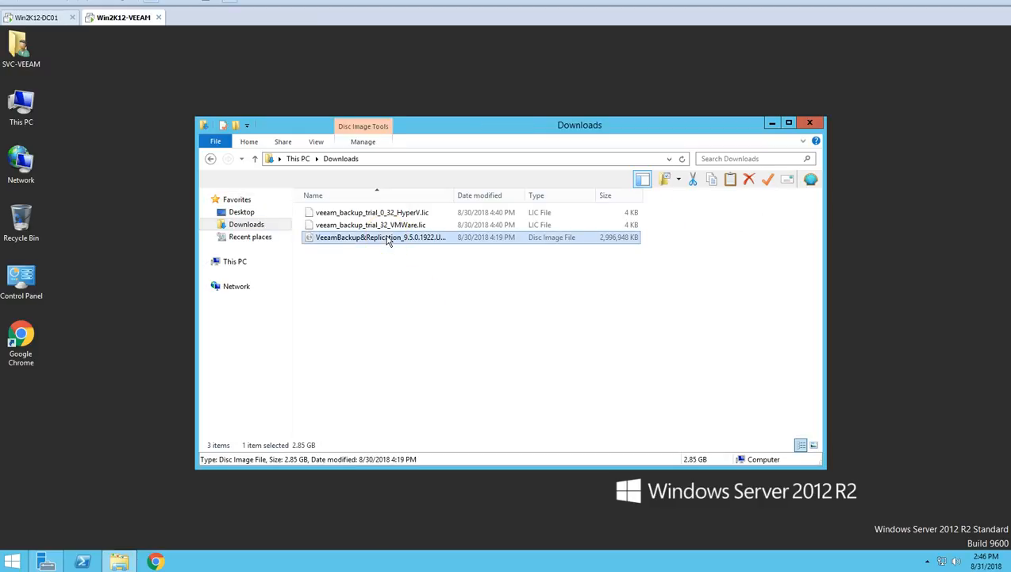
pyautogui.click(235, 262)
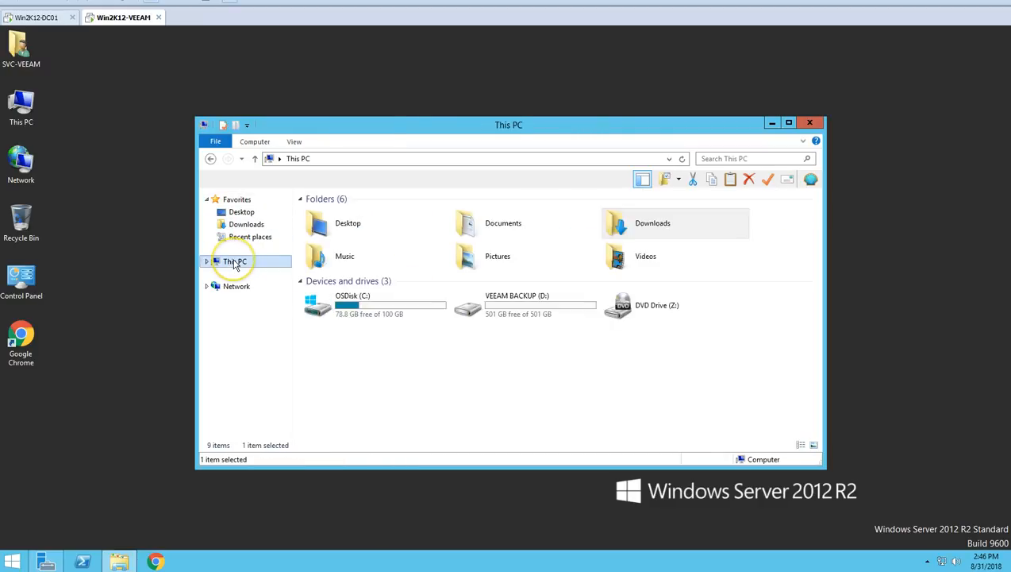
pyautogui.doubleClick(623, 304)
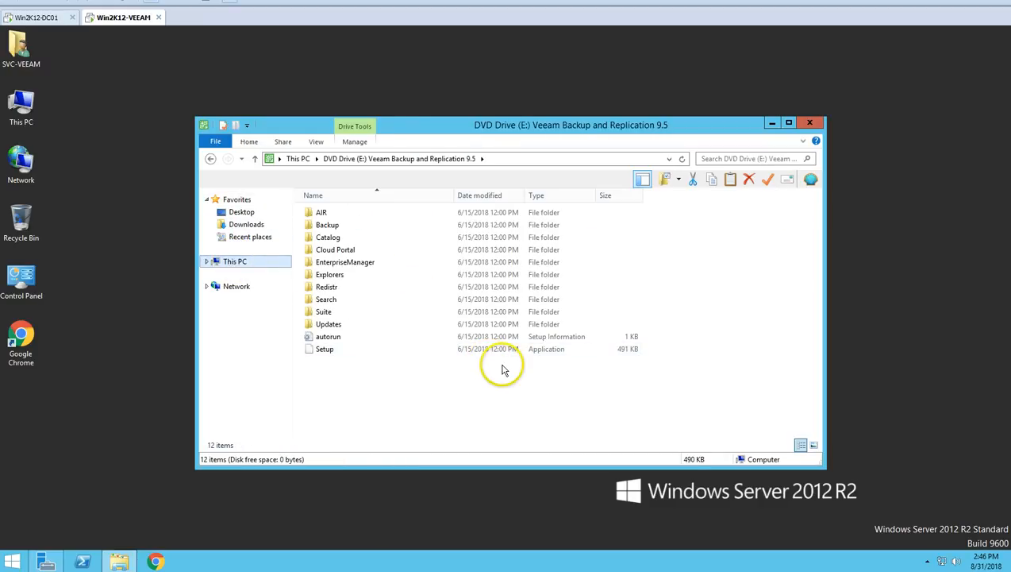
# Run Setup from the Veeam Backup and Replication 9.5 DVD drive (E:) with elevated rights, and close the File Explorer window behind it
pyautogui.click(235, 261)
pyautogui.doubleClick(693, 310)
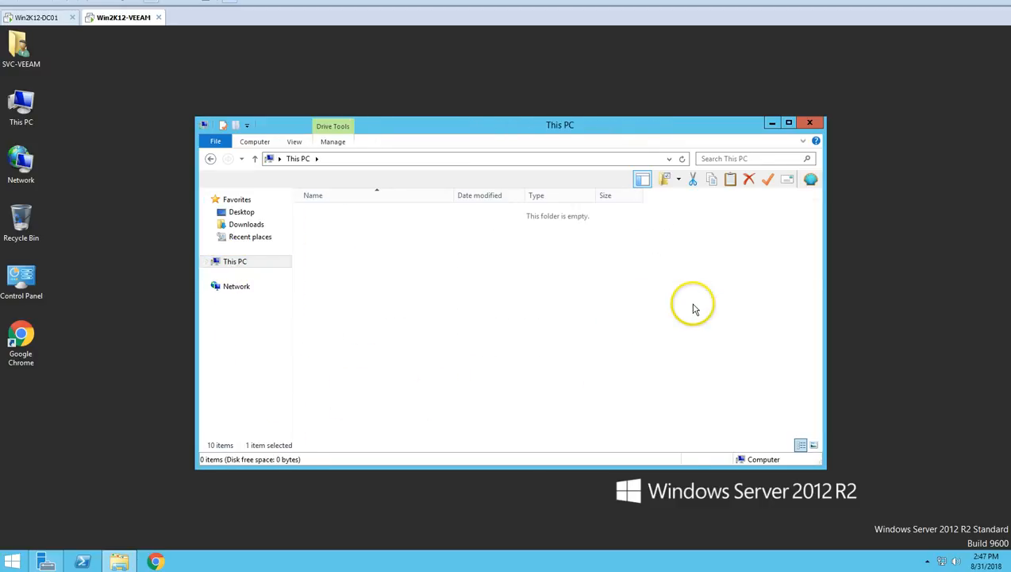
pyautogui.click(339, 355)
pyautogui.doubleClick(339, 355)
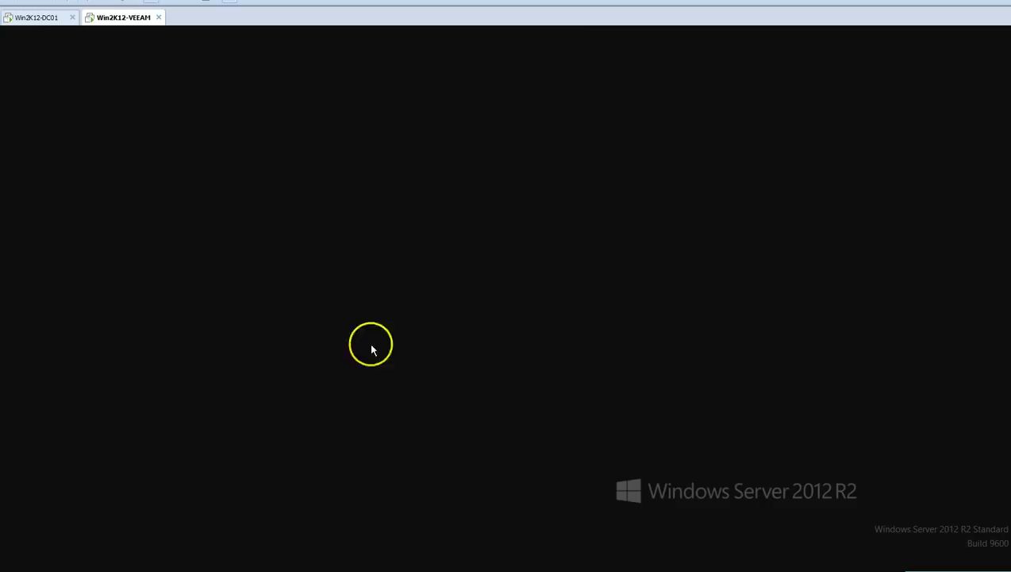
pyautogui.click(556, 322)
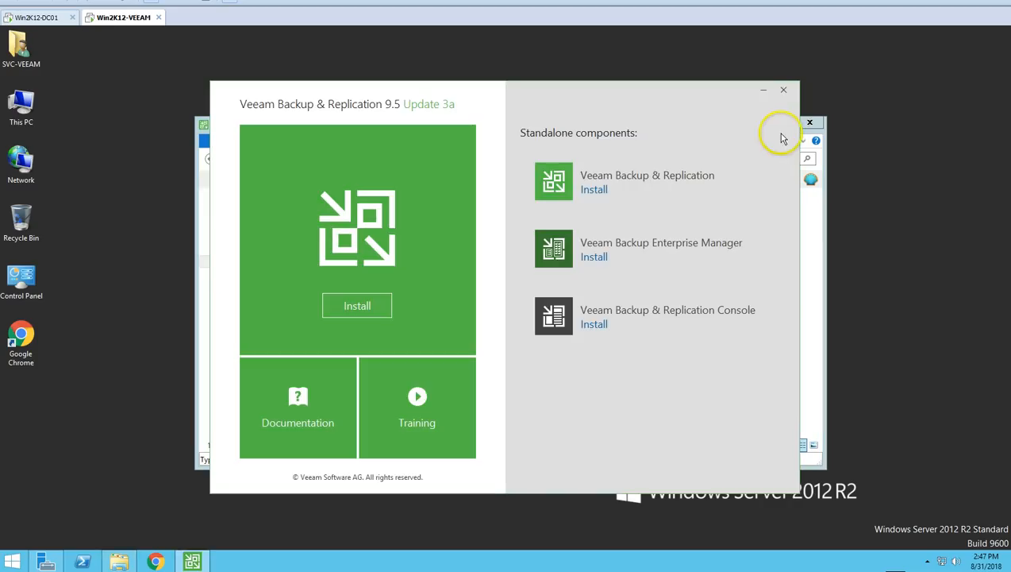
pyautogui.click(810, 121)
pyautogui.moveTo(603, 106); pyautogui.dragTo(585, 104)
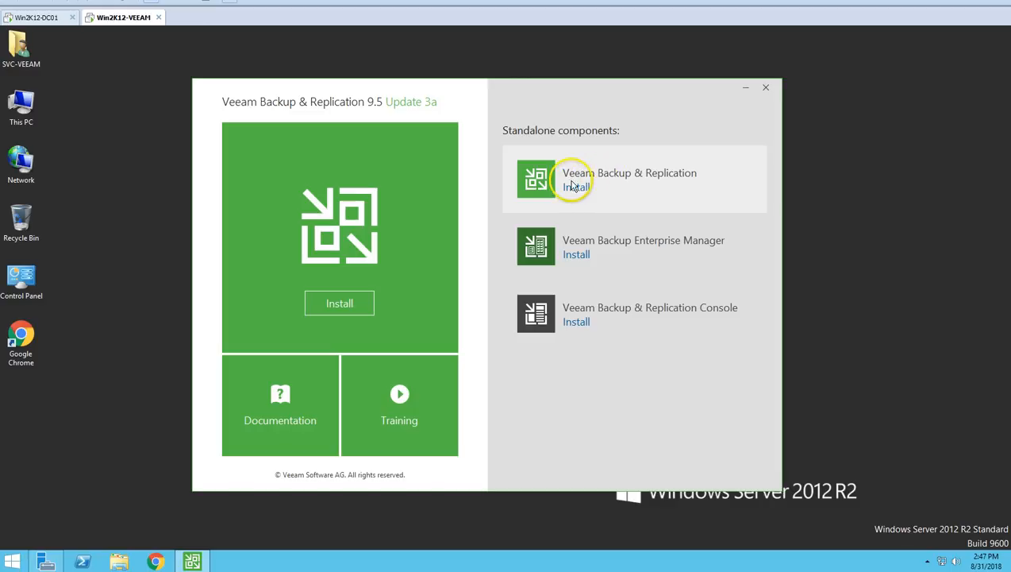
# Start the standalone Veeam Backup & Replication installation and accept the terms of the license agreement
pyautogui.click(633, 180)
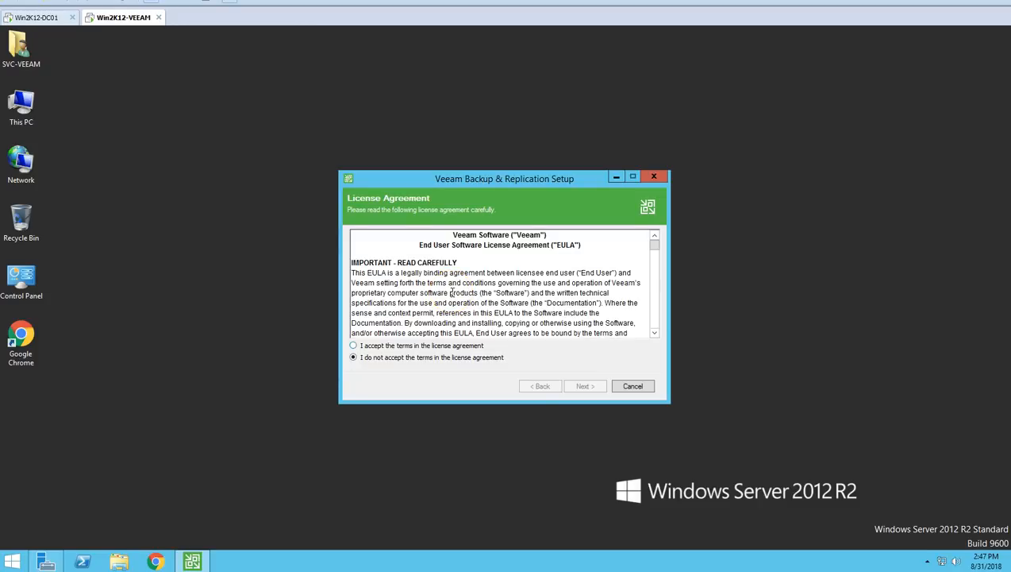
pyautogui.click(353, 345)
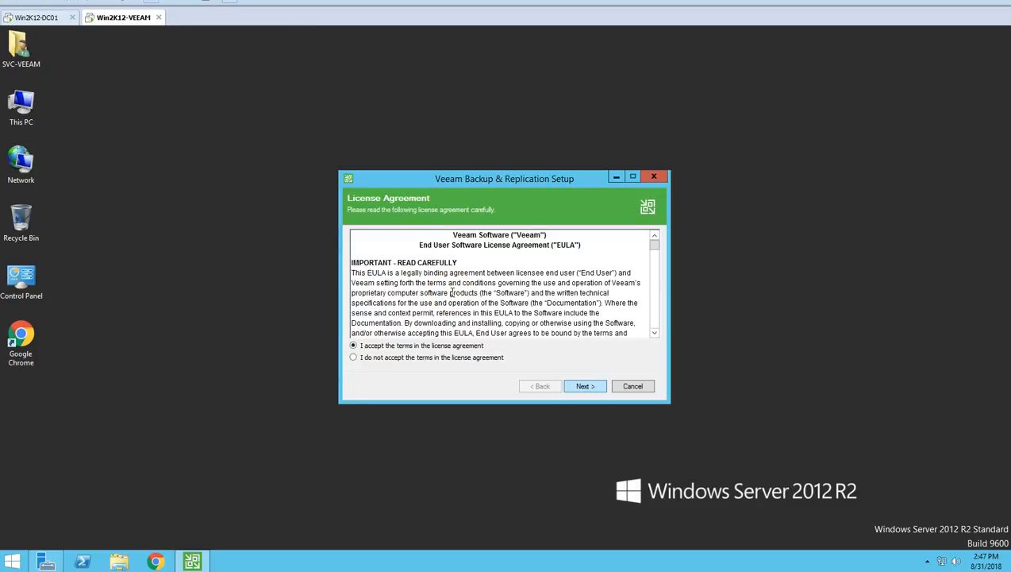
pyautogui.click(585, 385)
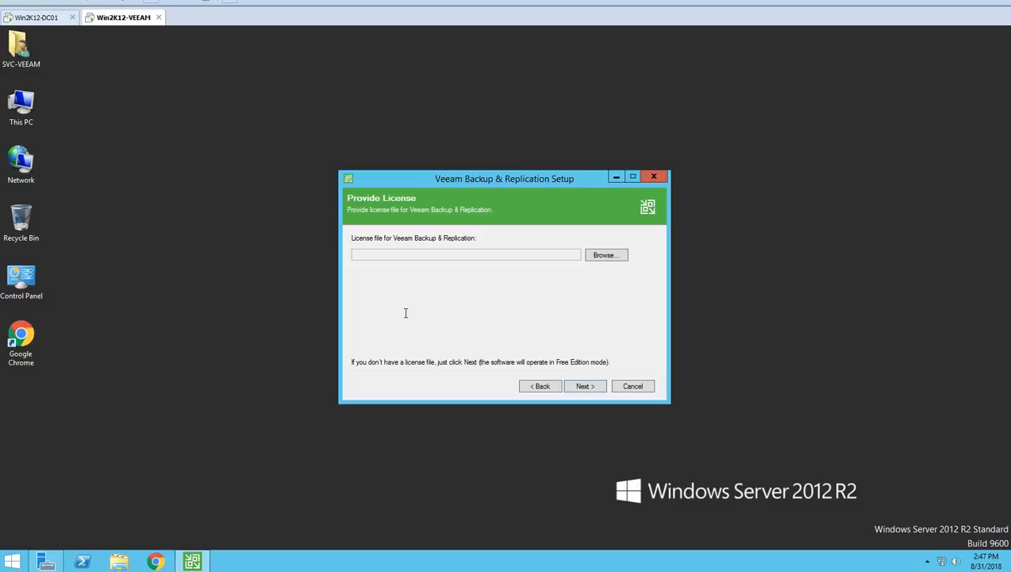
# Cancel browsing for a license file and continue the setup without providing one
pyautogui.click(606, 255)
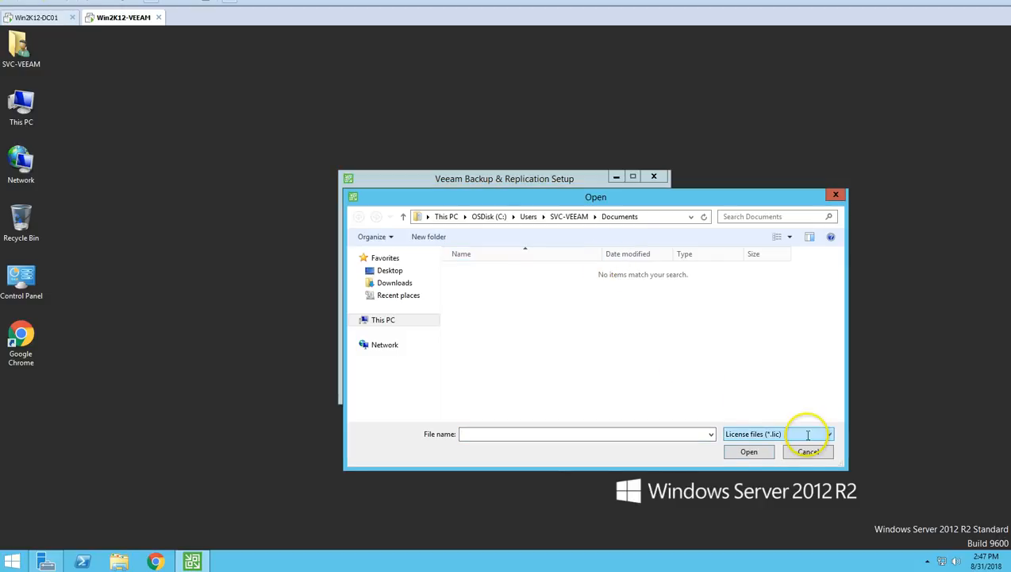
pyautogui.click(807, 451)
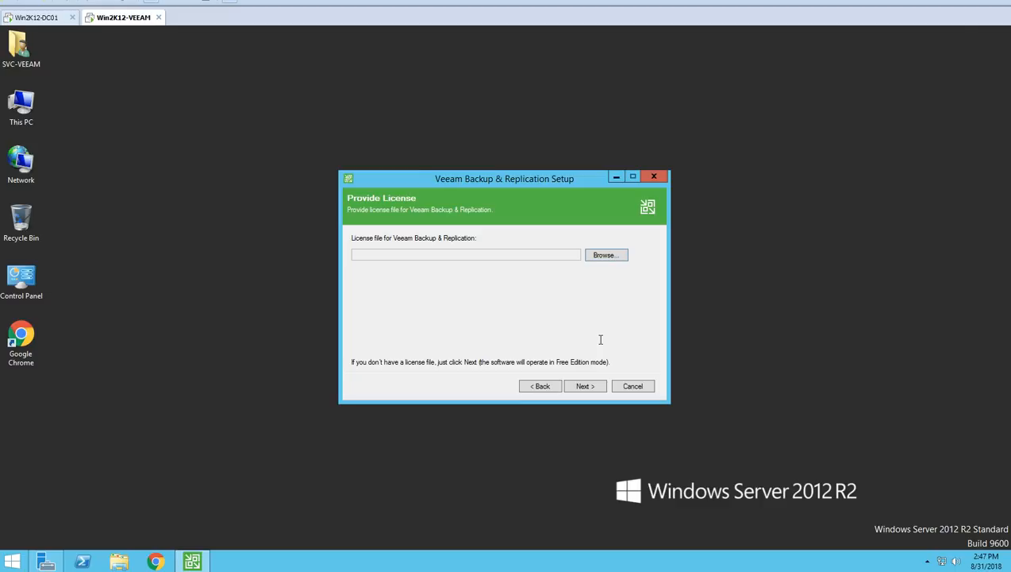
pyautogui.click(587, 387)
pyautogui.moveTo(484, 181); pyautogui.dragTo(462, 178)
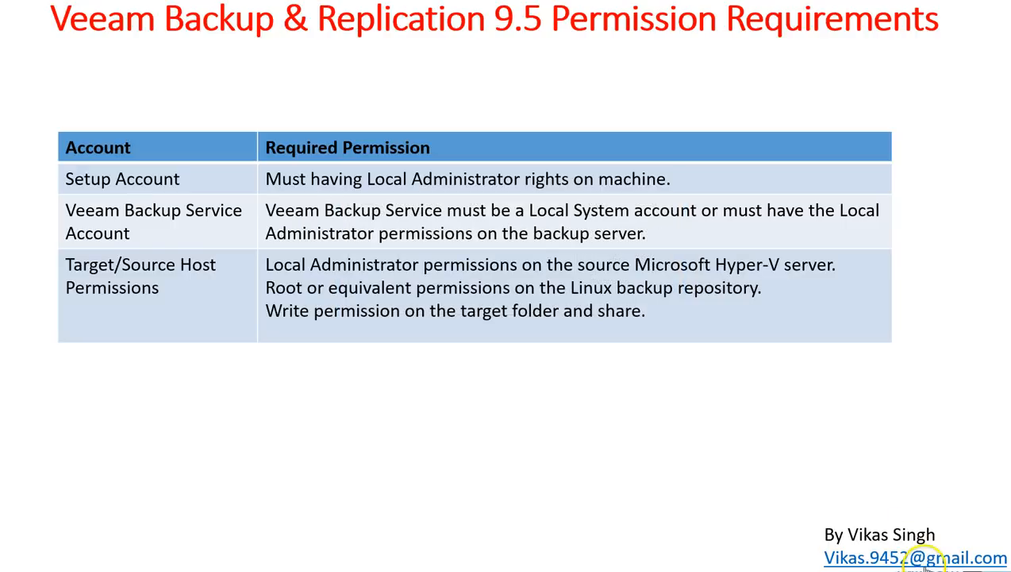
pyautogui.press('Right')
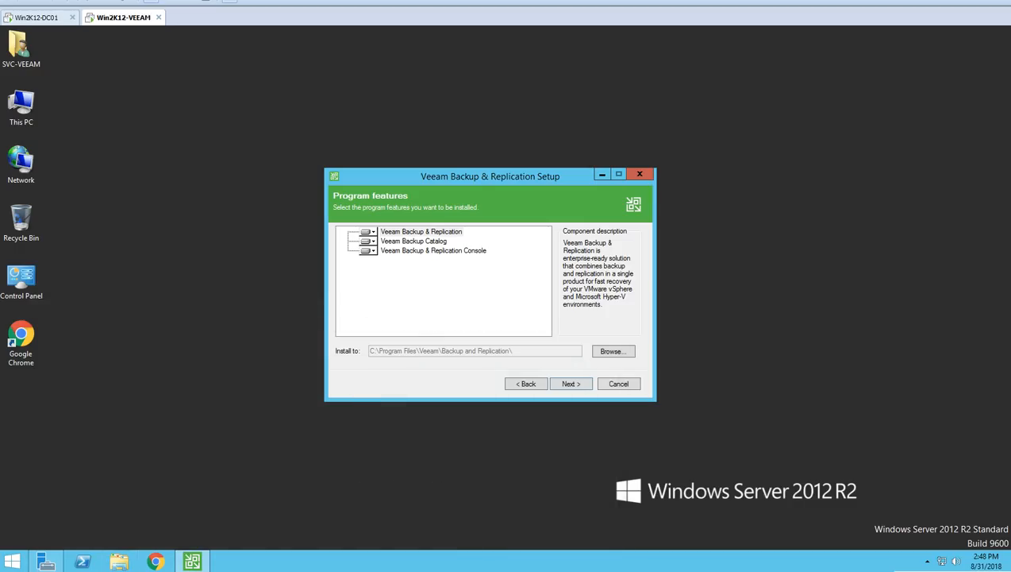
# Review the descriptions of the three program features and continue with the default selection and install path
pyautogui.click(421, 232)
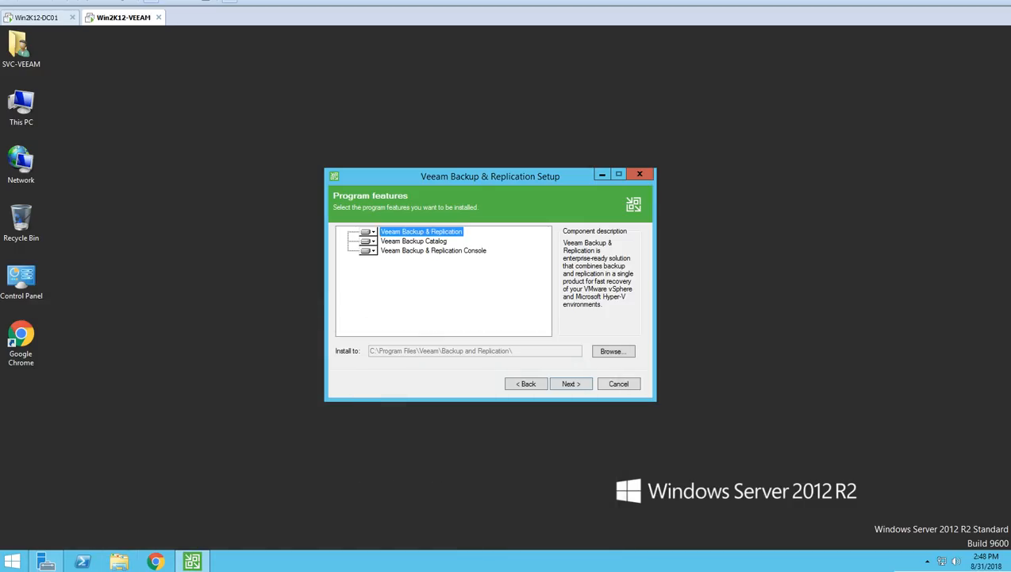
pyautogui.click(414, 241)
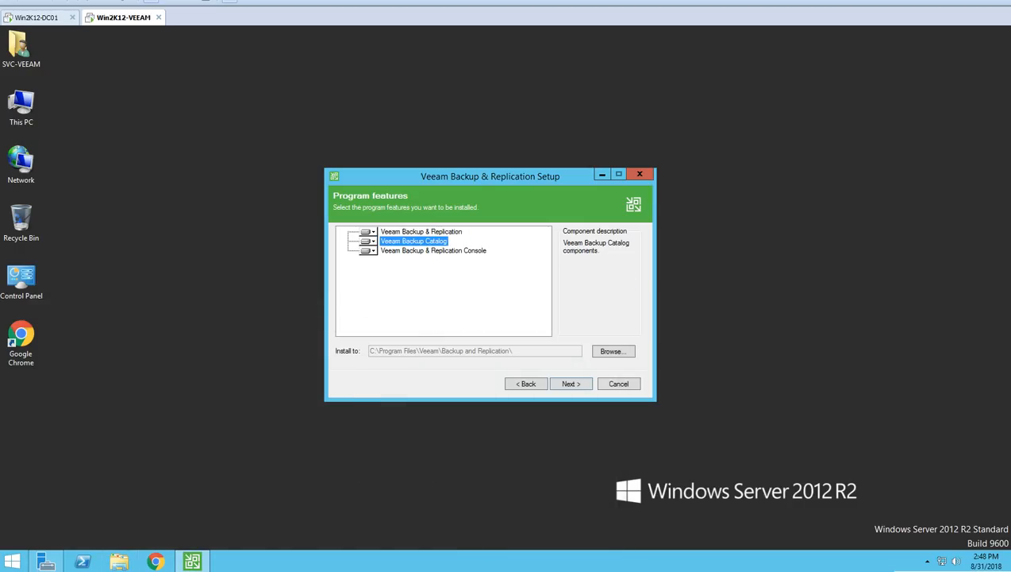
pyautogui.click(417, 251)
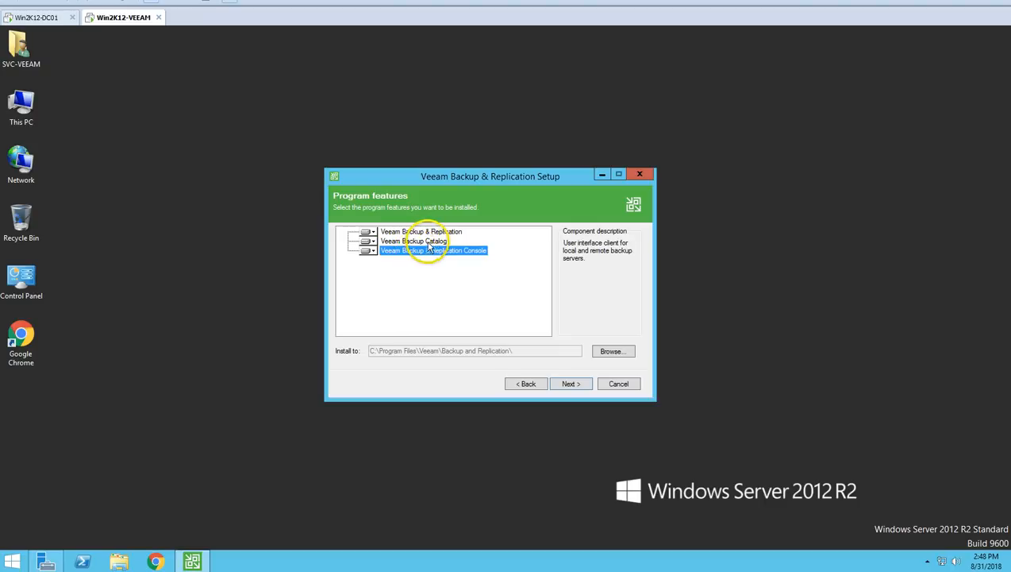
pyautogui.click(429, 240)
pyautogui.click(425, 231)
pyautogui.click(429, 240)
pyautogui.click(428, 250)
pyautogui.click(427, 239)
pyautogui.click(425, 231)
pyautogui.click(570, 383)
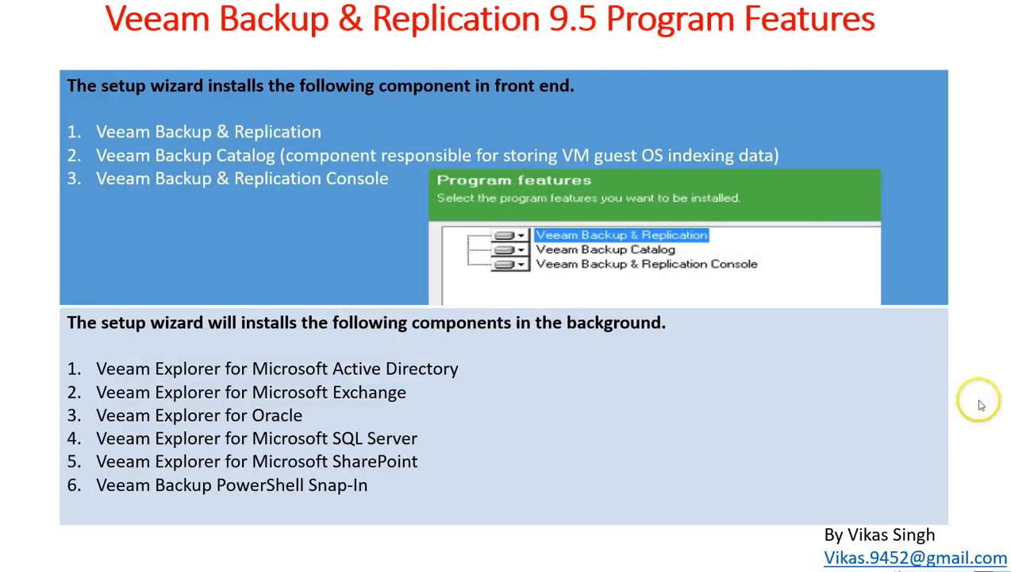
pyautogui.press('Left')
pyautogui.press('Left')
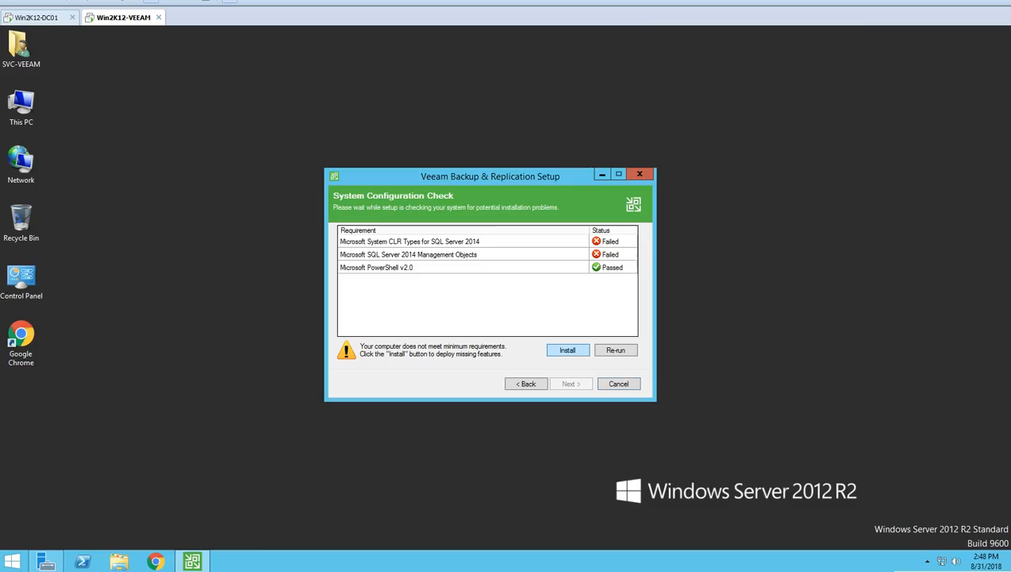
# Install the missing Microsoft System CLR Types and SQL Server 2014 Management Objects required by the system configuration check
pyautogui.click(567, 350)
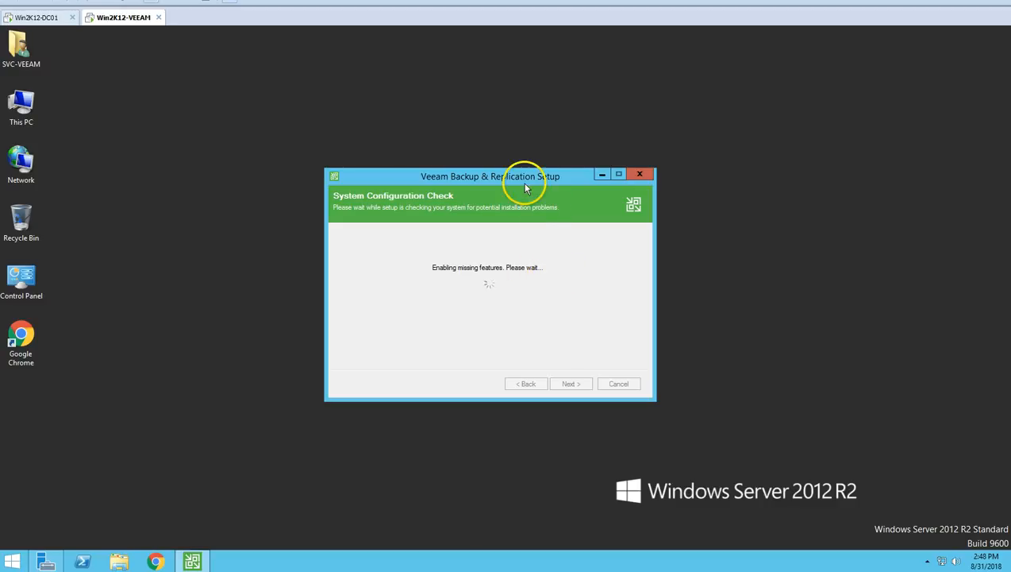
pyautogui.moveTo(520, 174); pyautogui.dragTo(519, 168)
pyautogui.rightClick(231, 256)
pyautogui.click(249, 285)
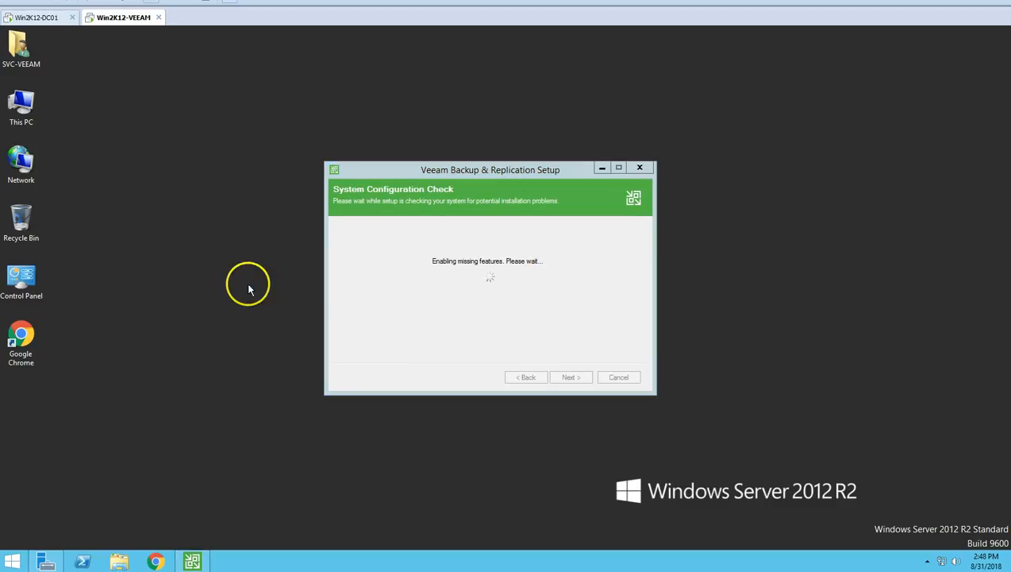
pyautogui.moveTo(365, 167); pyautogui.dragTo(372, 188)
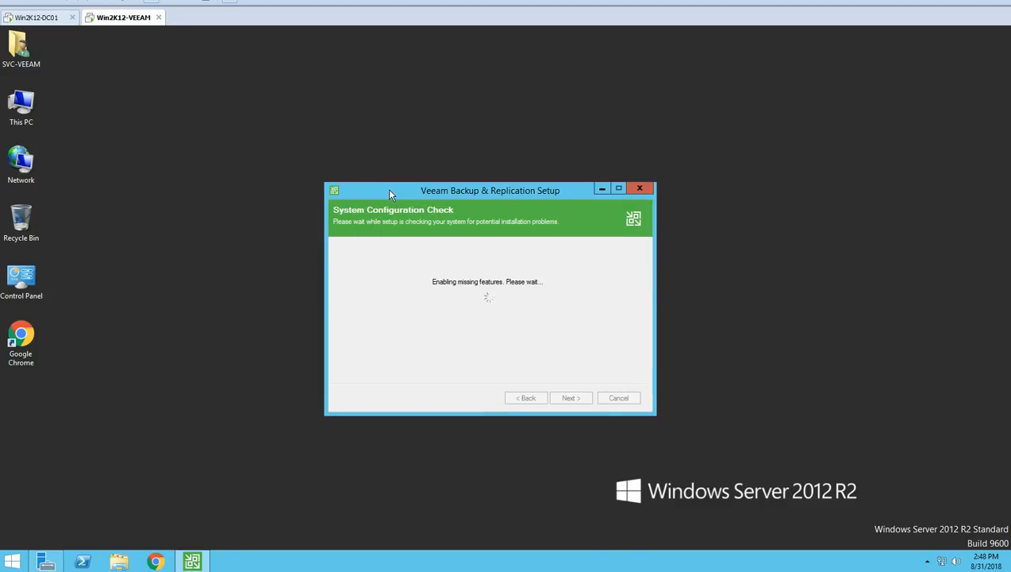
pyautogui.click(361, 181)
pyautogui.click(232, 138)
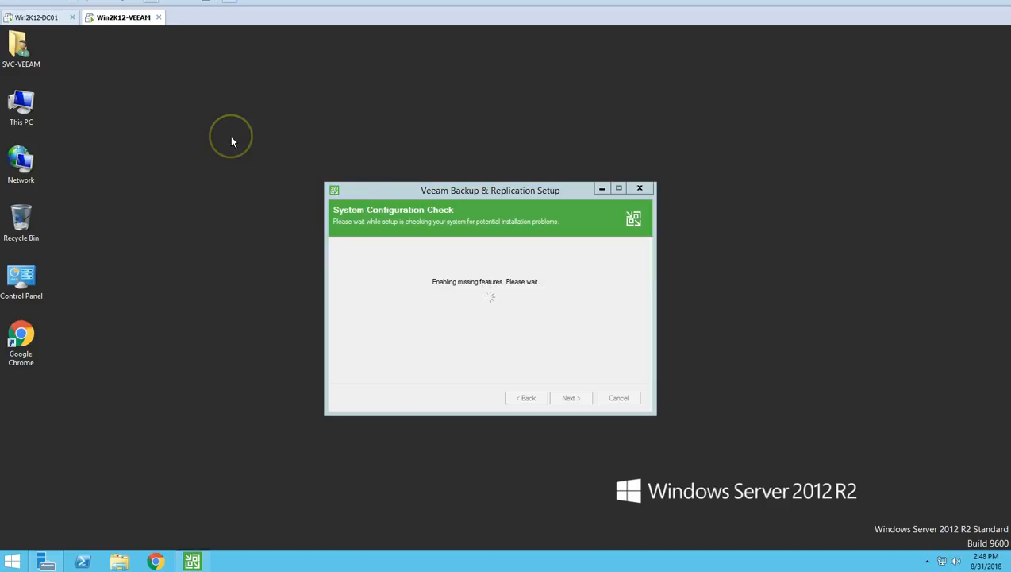
pyautogui.moveTo(368, 187); pyautogui.dragTo(352, 181)
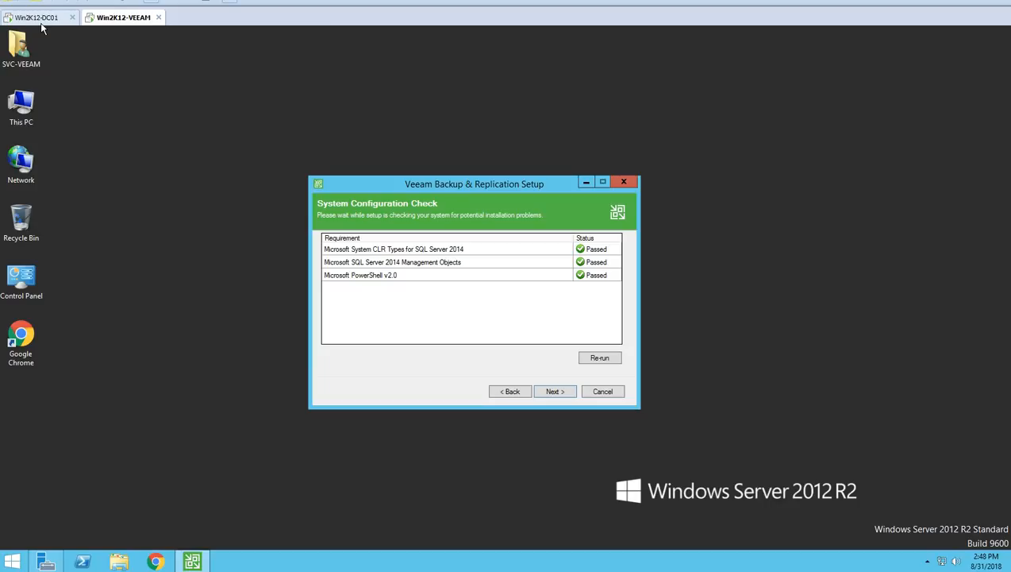
# Continue to the default configuration, review its settings, and opt to specify different settings
pyautogui.click(555, 390)
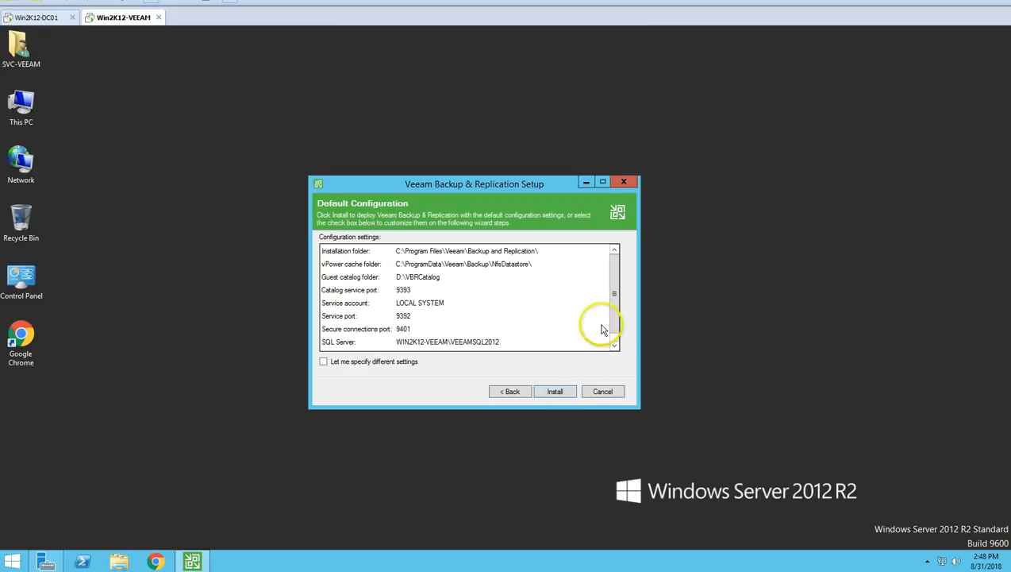
pyautogui.scroll(-1, 423, 286)
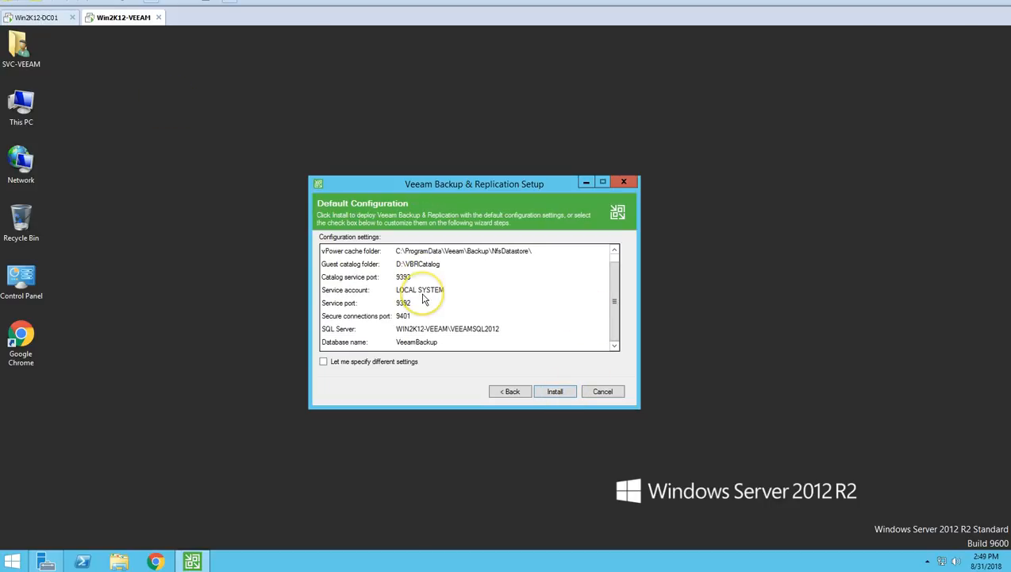
pyautogui.scroll(1, 423, 294)
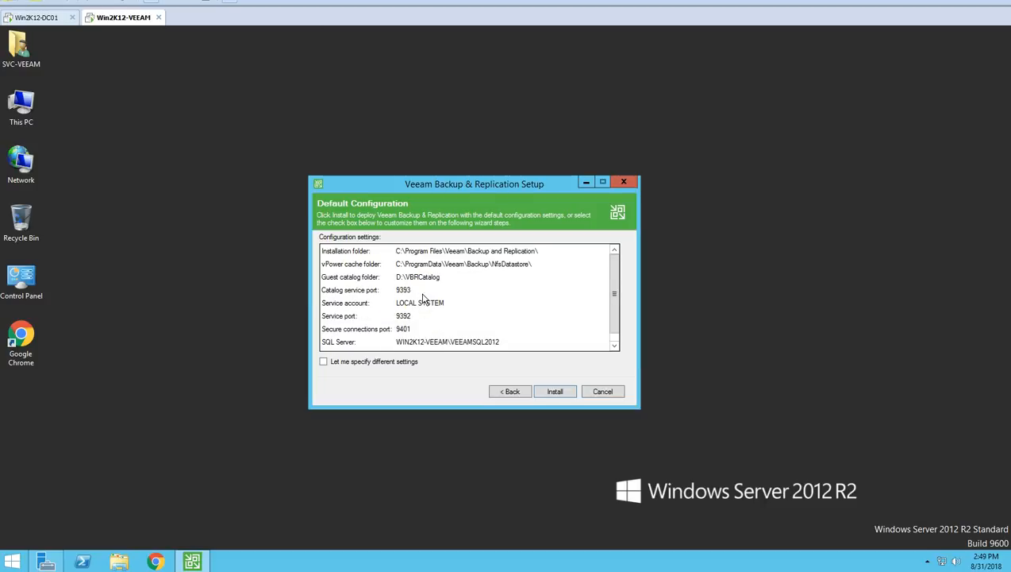
pyautogui.scroll(-1, 411, 341)
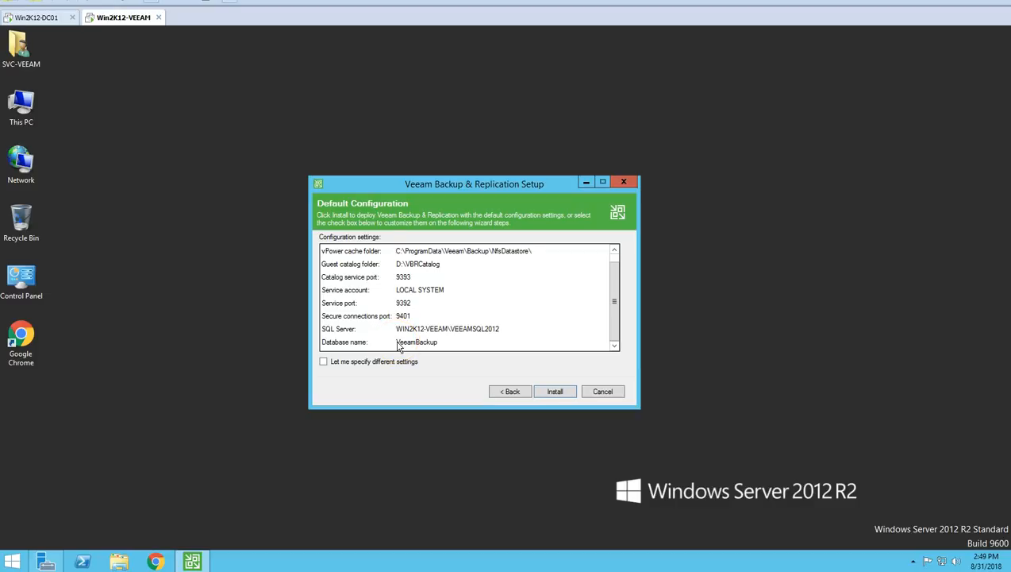
pyautogui.scroll(1, 413, 333)
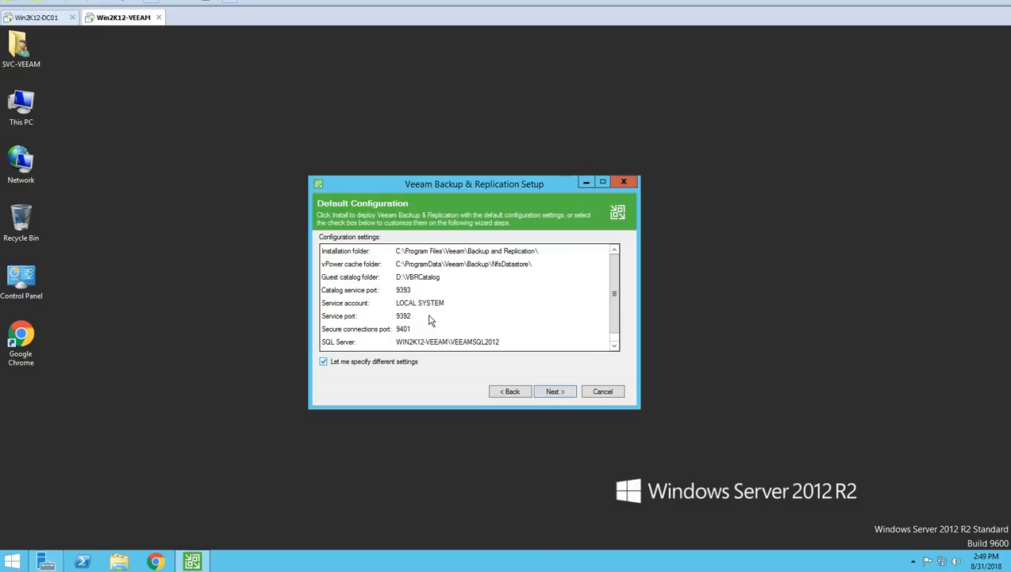
pyautogui.click(556, 391)
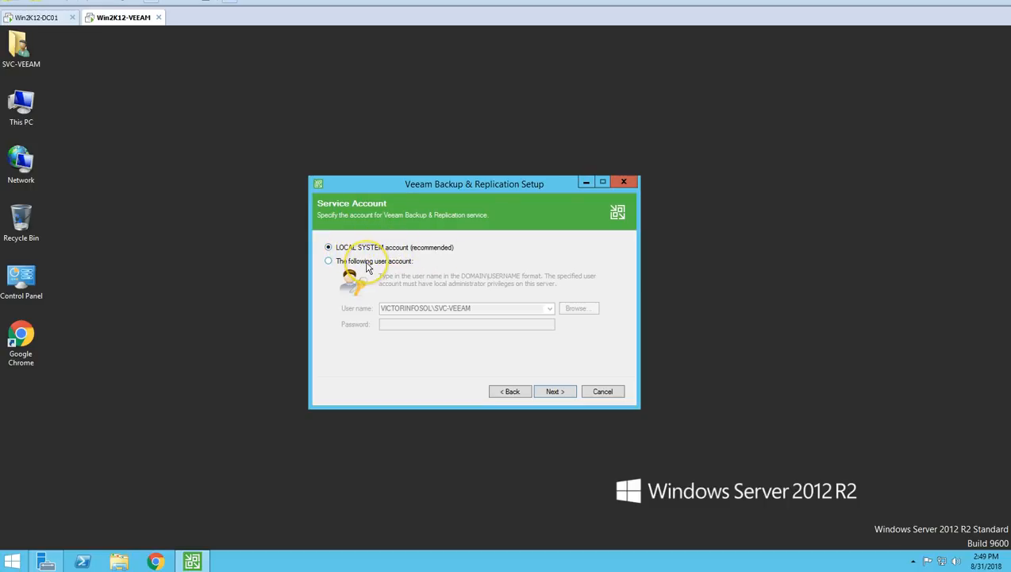
# Set the Veeam service to run under the VICTORINFOSOL\SVC-VEEAM user account and enter the account password
pyautogui.click(367, 264)
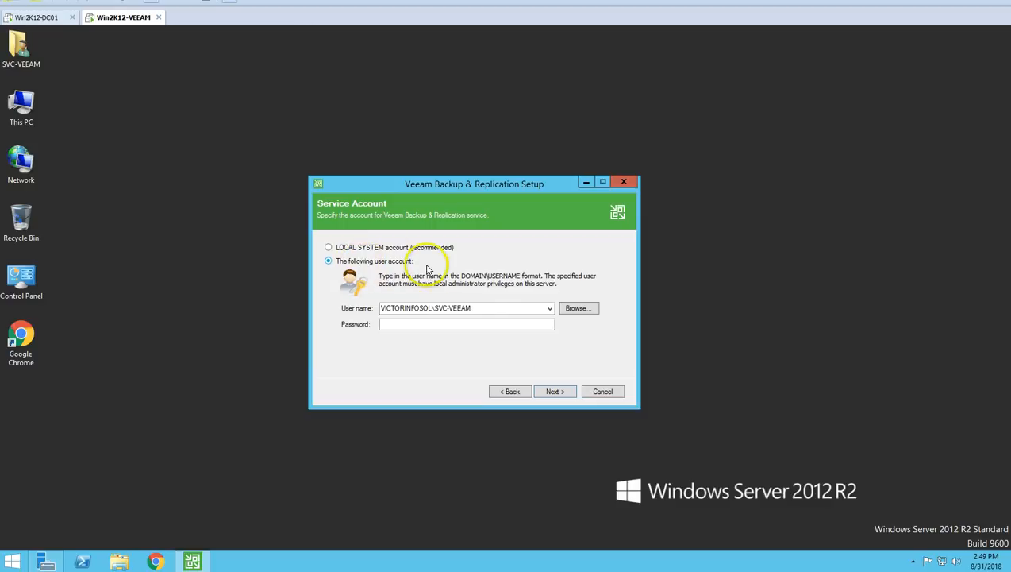
pyautogui.click(431, 325)
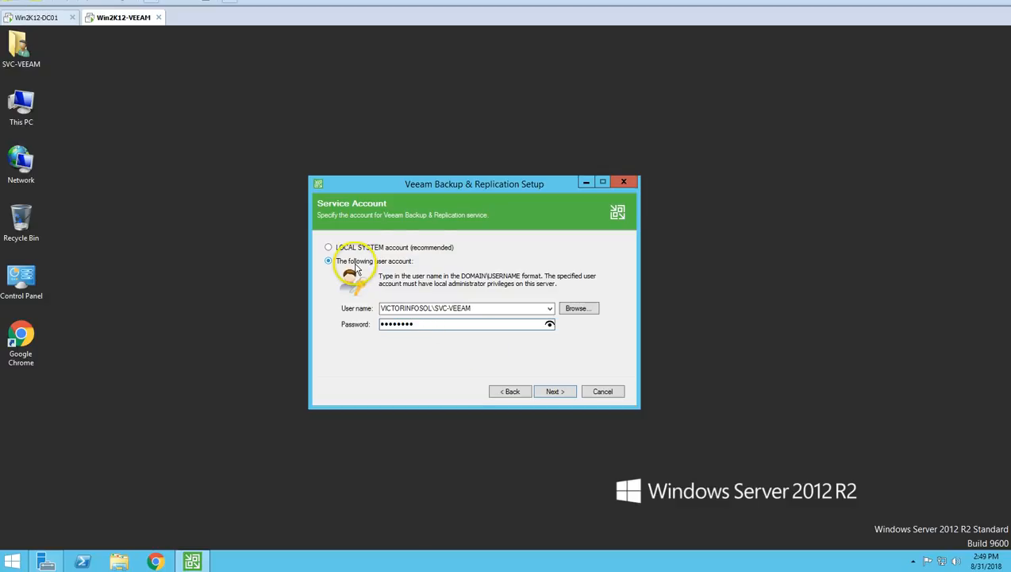
pyautogui.click(563, 393)
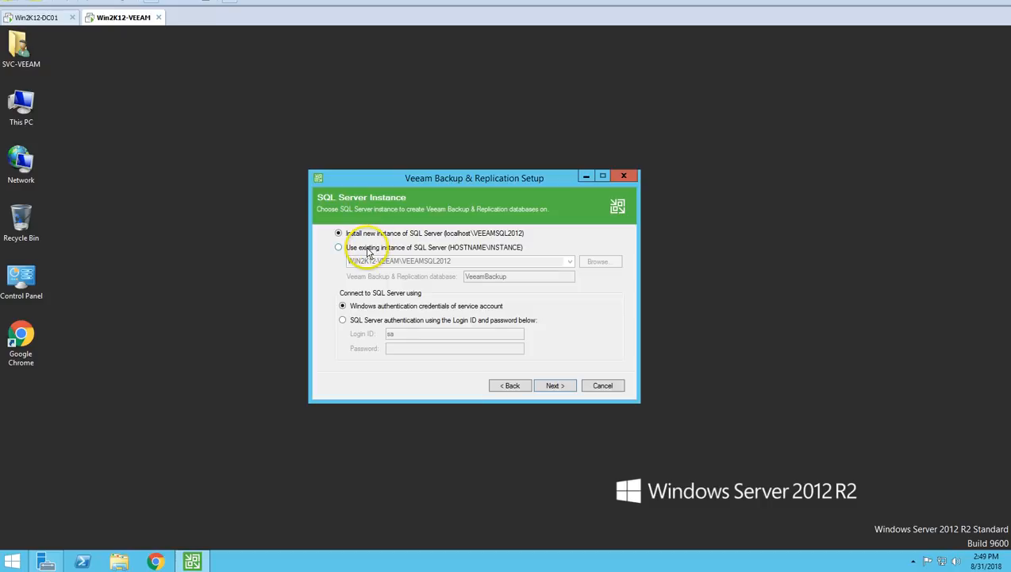
# Choose to install a new SQL Server instance, localhost\VEEAMSQL2012, with Windows authentication credentials of the service account
pyautogui.click(368, 248)
pyautogui.click(387, 235)
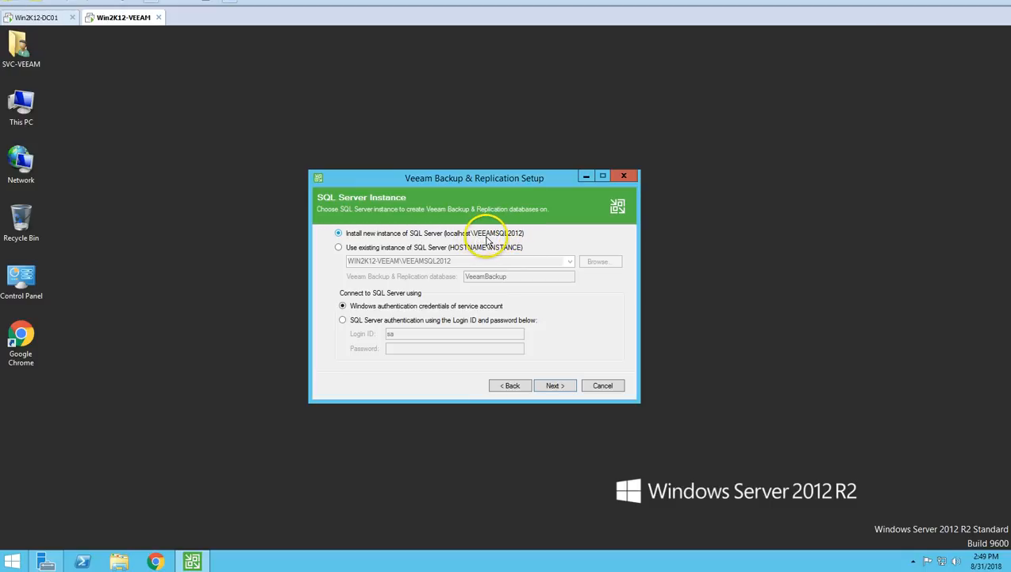
pyautogui.click(558, 387)
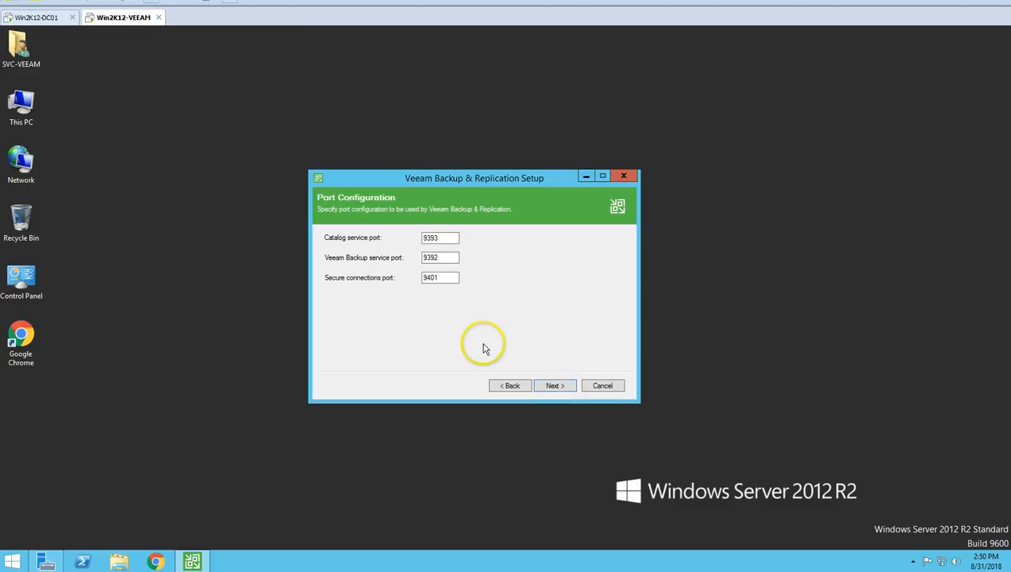
# Review the catalog service, Veeam Backup service and secure connections ports, and continue with the default values
pyautogui.doubleClick(444, 238)
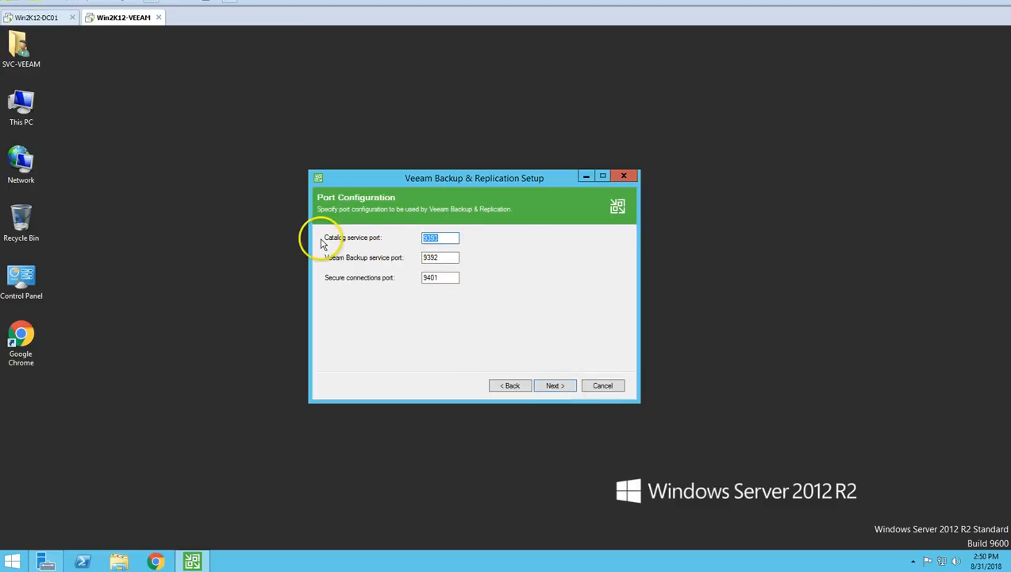
pyautogui.press('Tab')
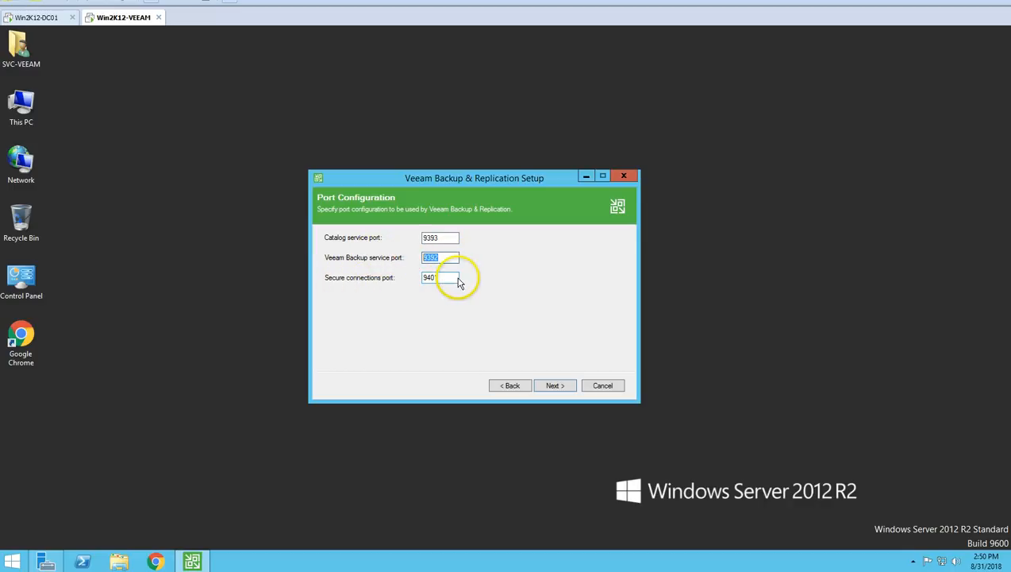
pyautogui.moveTo(456, 282); pyautogui.dragTo(380, 287)
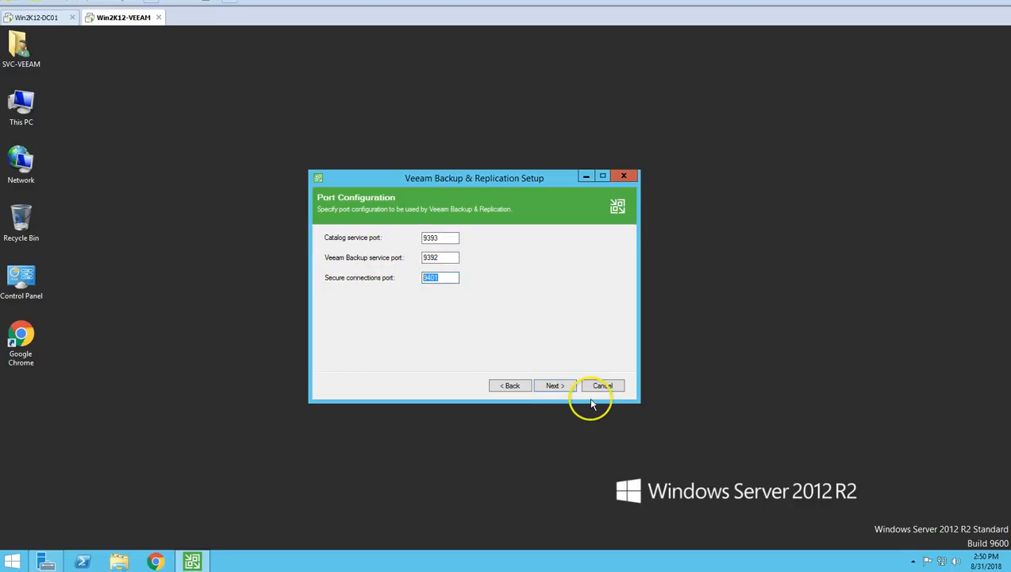
pyautogui.click(555, 386)
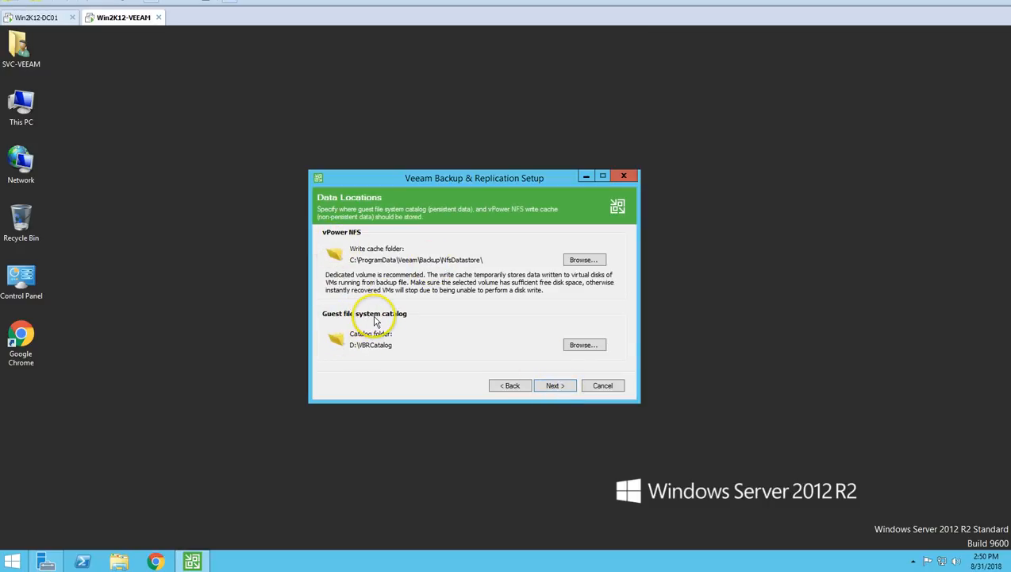
# Create a new folder named VBRCatalog on OSDisk (C:) and use it as the guest file system catalog folder
pyautogui.click(584, 345)
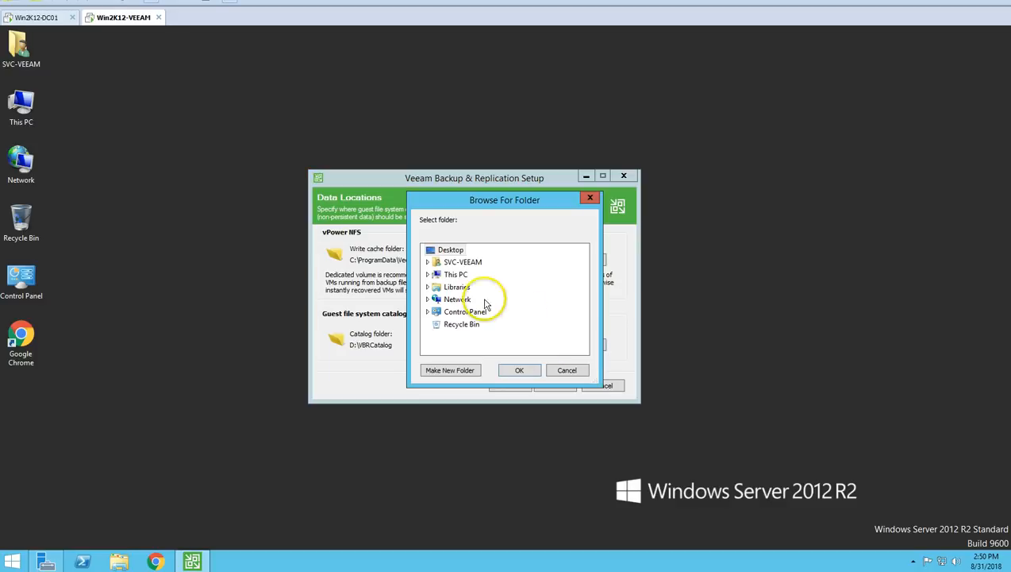
pyautogui.doubleClick(457, 274)
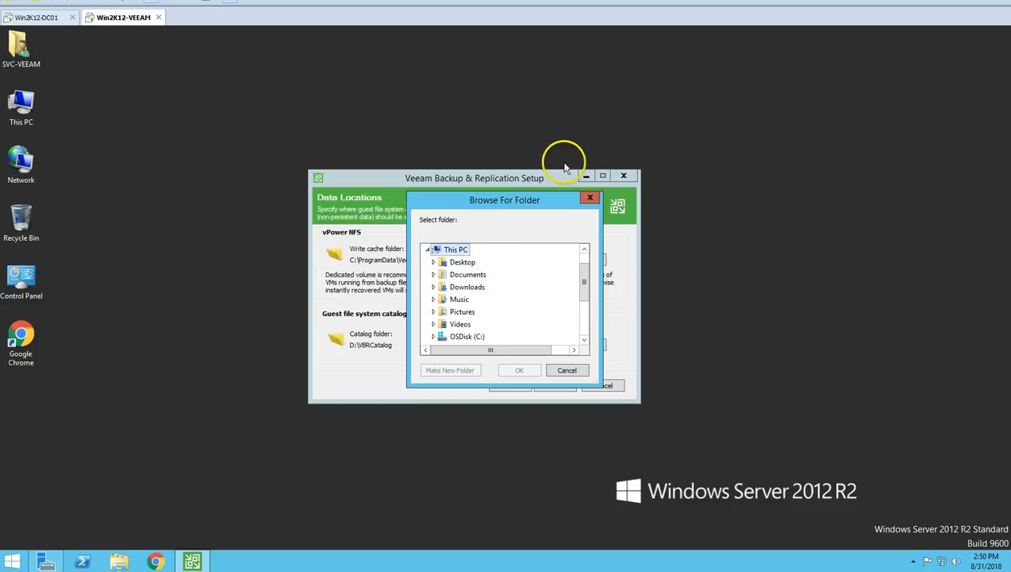
pyautogui.moveTo(555, 199); pyautogui.dragTo(642, 160)
pyautogui.scroll(-1, 636, 262)
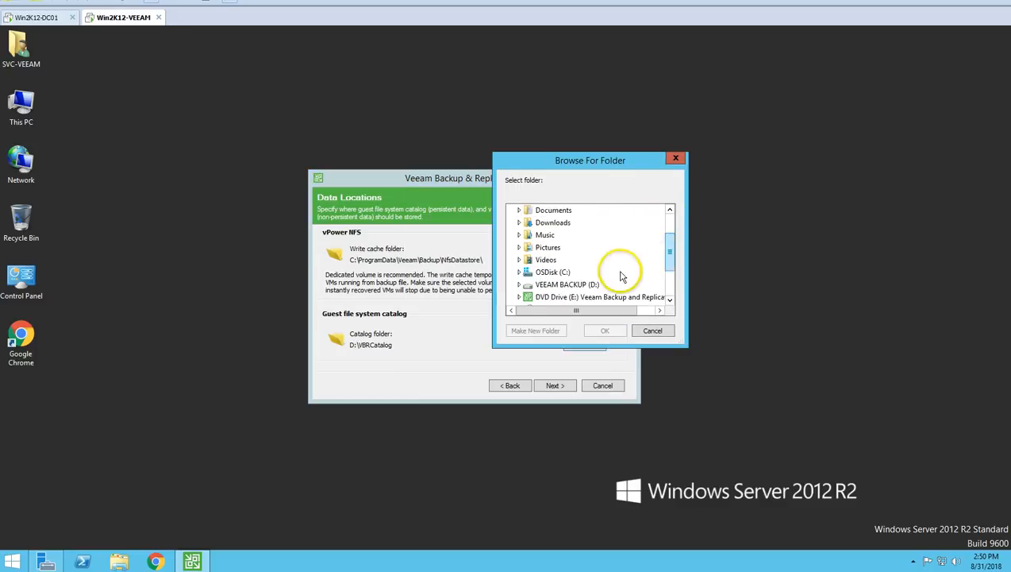
pyautogui.doubleClick(551, 274)
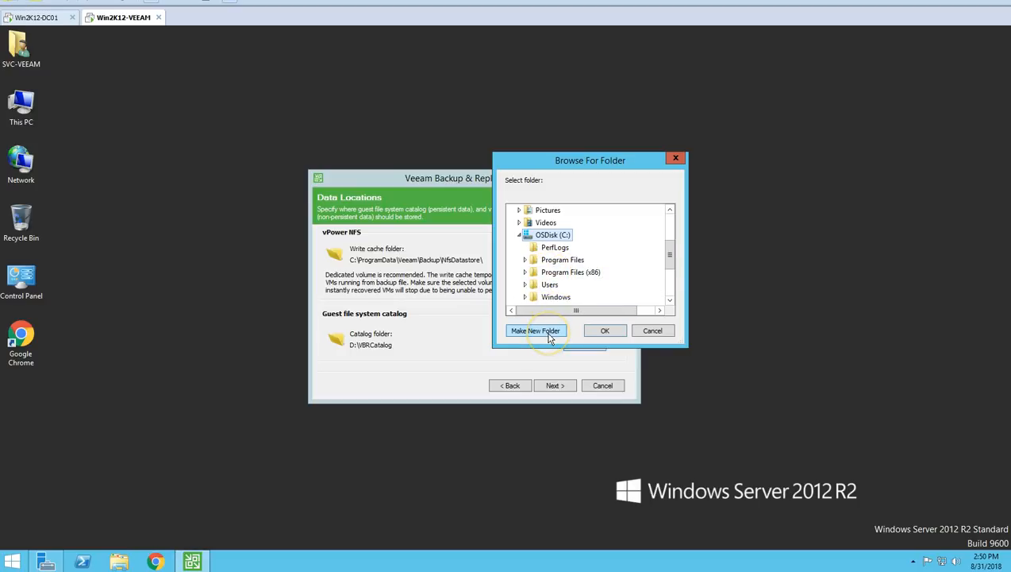
pyautogui.moveTo(575, 163); pyautogui.dragTo(569, 99)
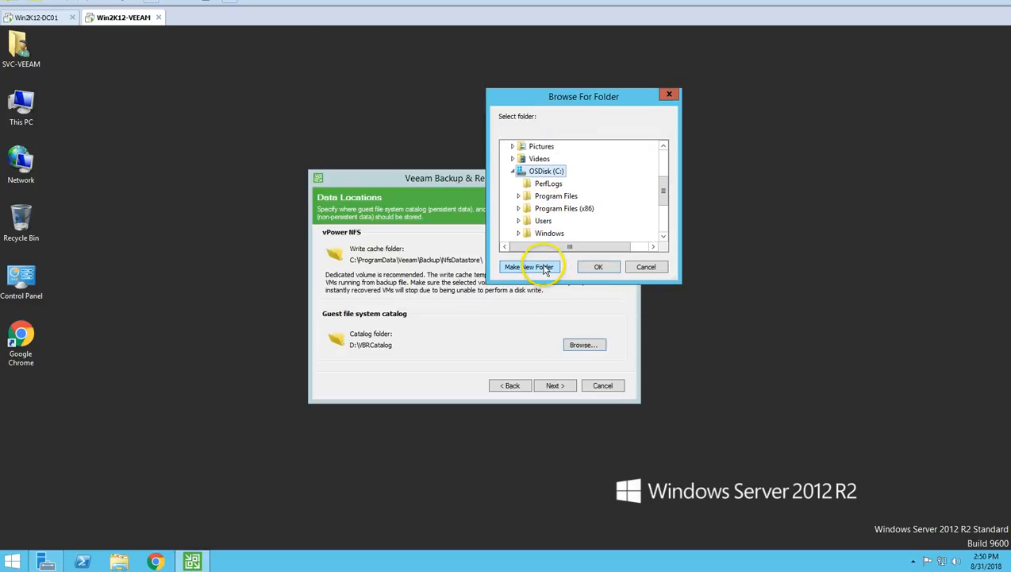
pyautogui.click(546, 270)
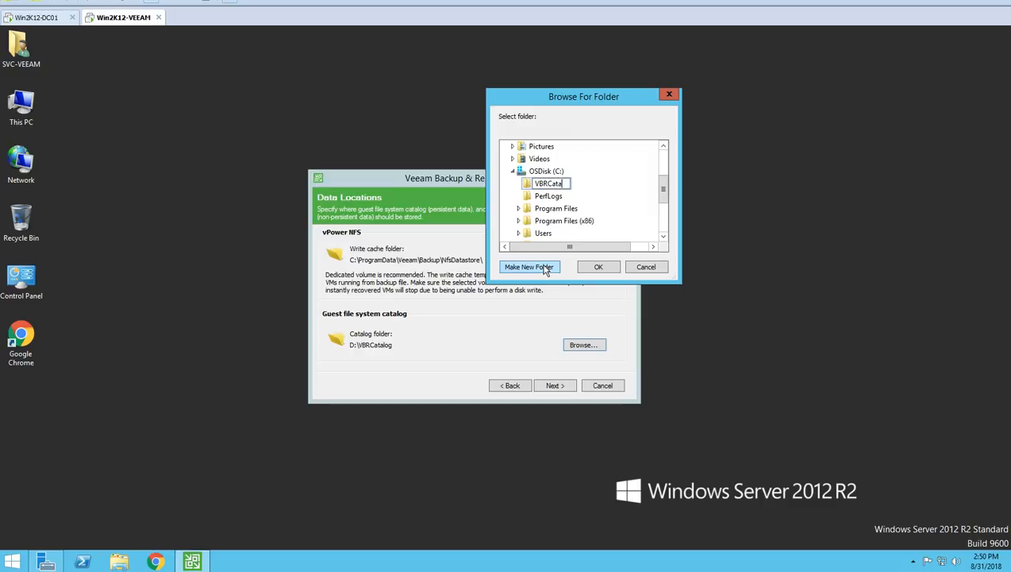
pyautogui.click(597, 267)
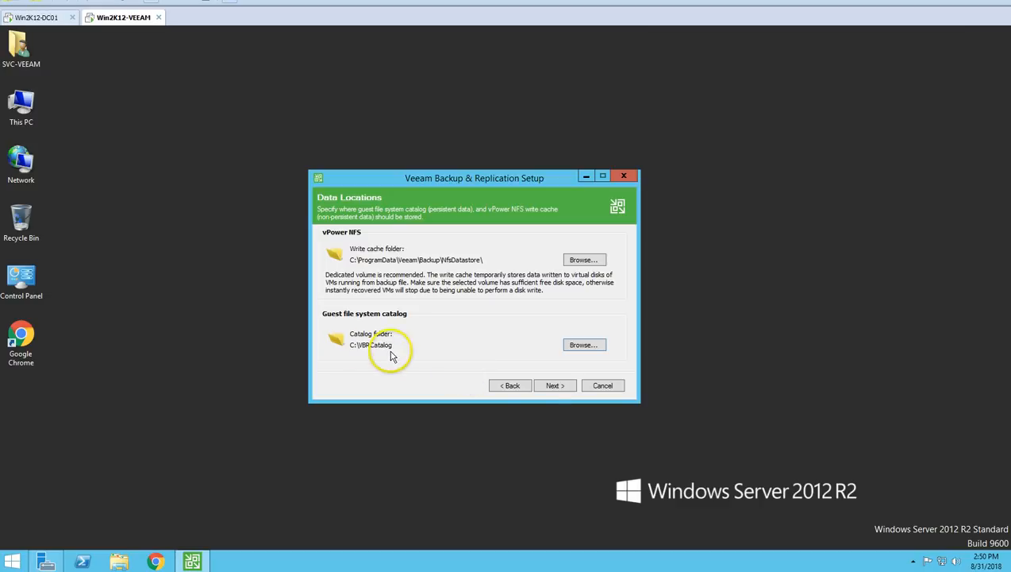
pyautogui.click(565, 393)
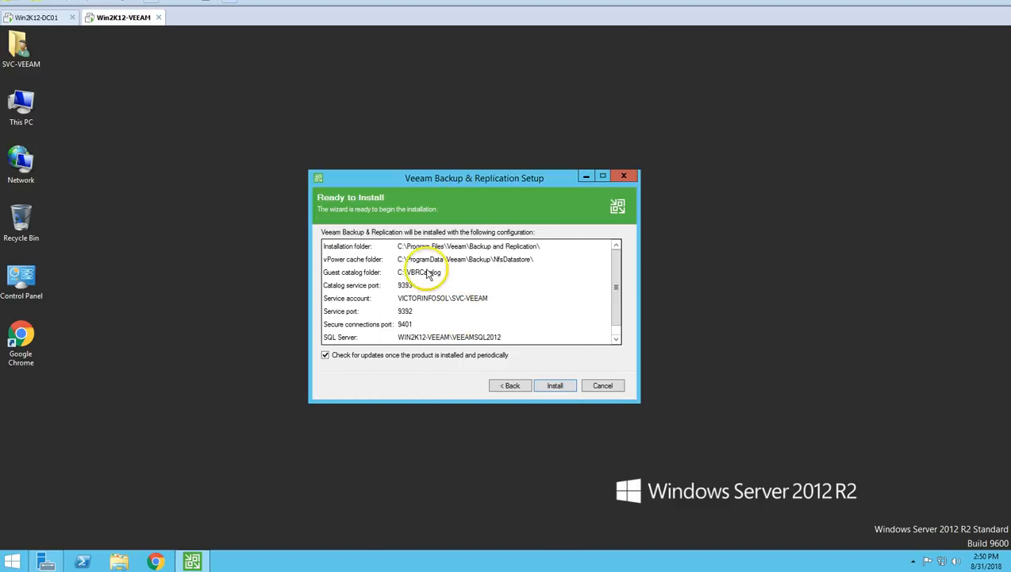
# Review the installation configuration summary and start installing Veeam Backup & Replication with periodic update checks enabled
pyautogui.scroll(-1, 442, 266)
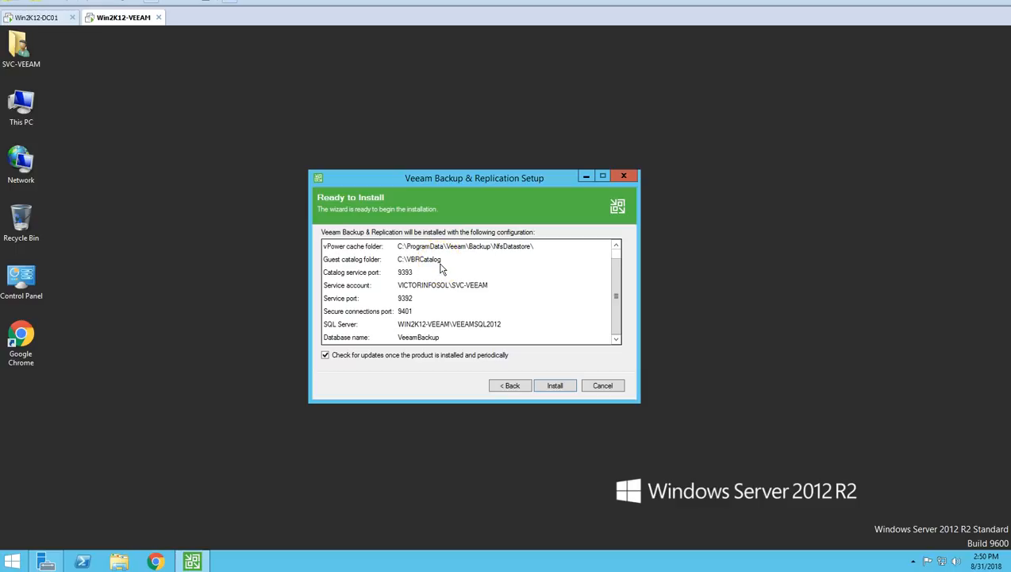
pyautogui.scroll(1, 432, 317)
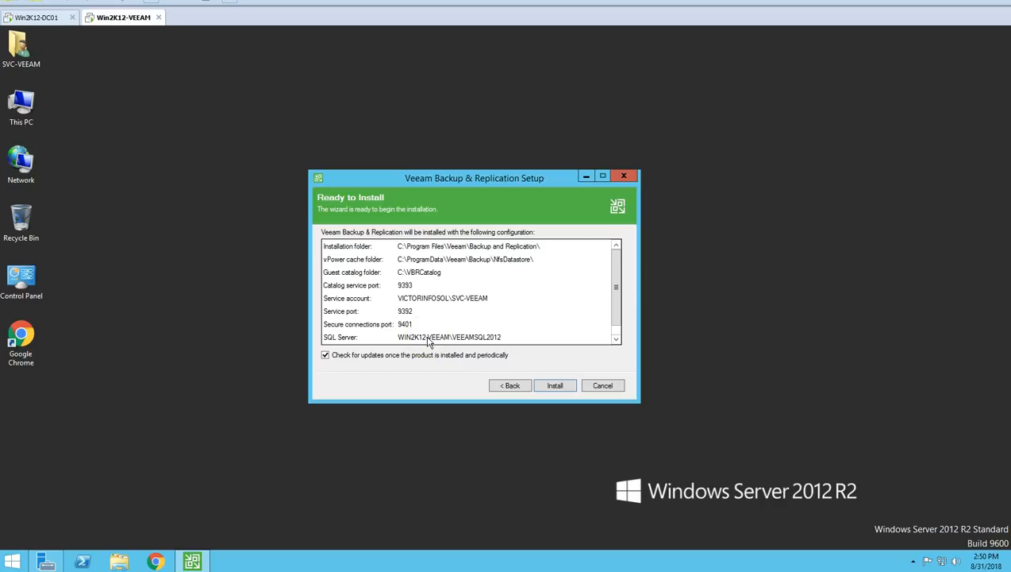
pyautogui.scroll(-1, 445, 302)
pyautogui.scroll(1, 407, 283)
pyautogui.scroll(-1, 487, 318)
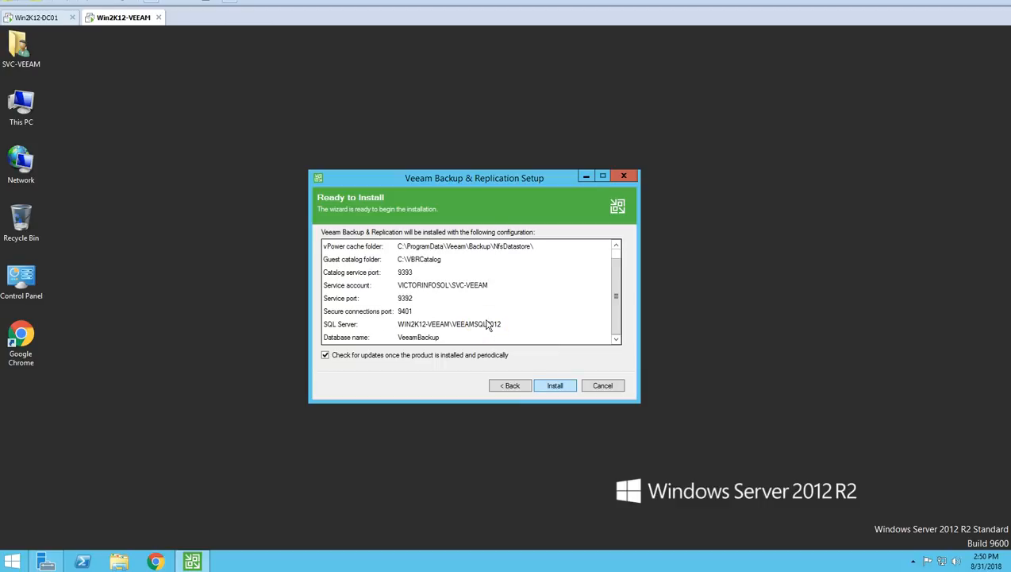
pyautogui.press('Return')
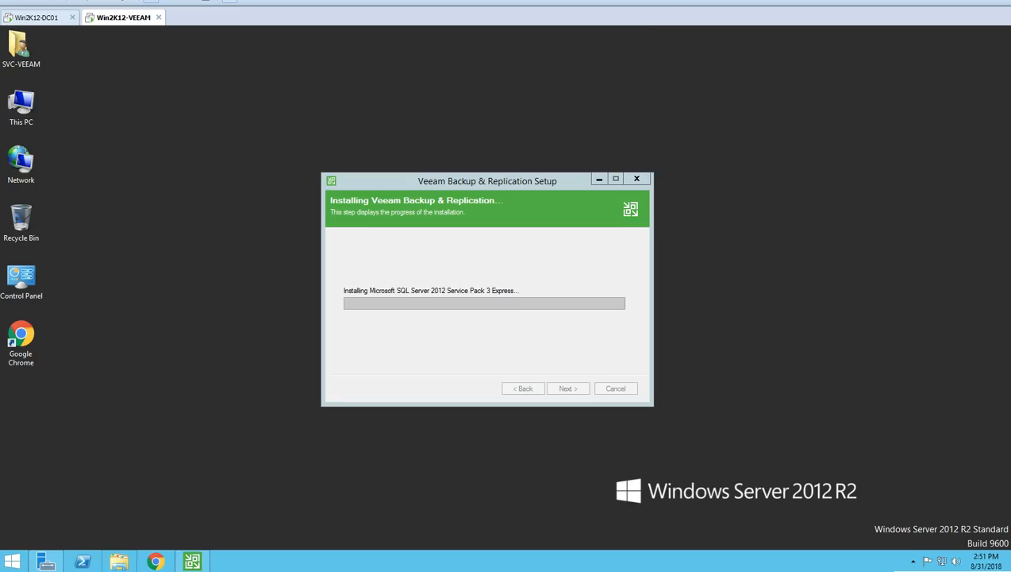
pyautogui.moveTo(192, 561)
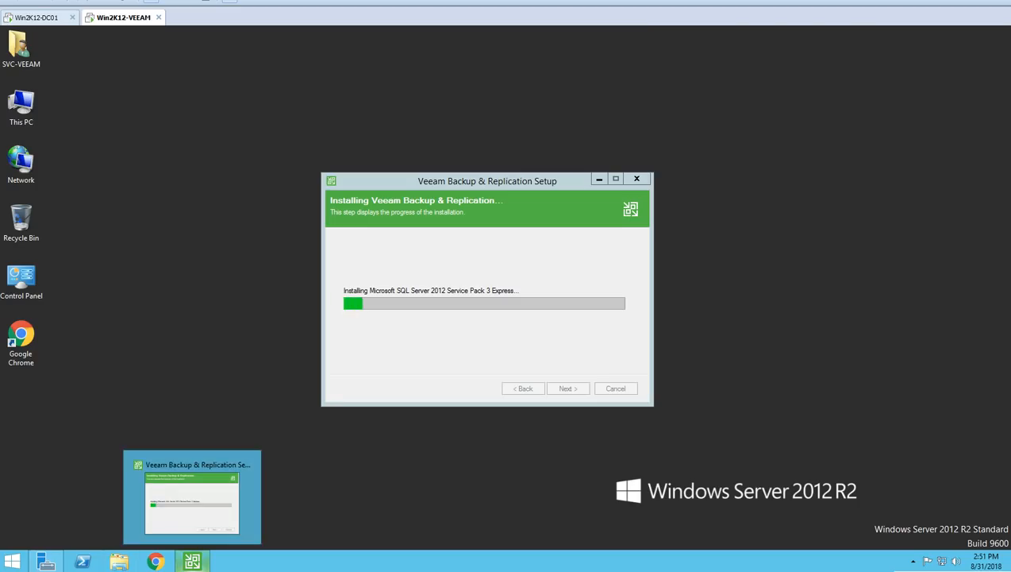
pyautogui.click(380, 183)
pyautogui.rightClick(204, 244)
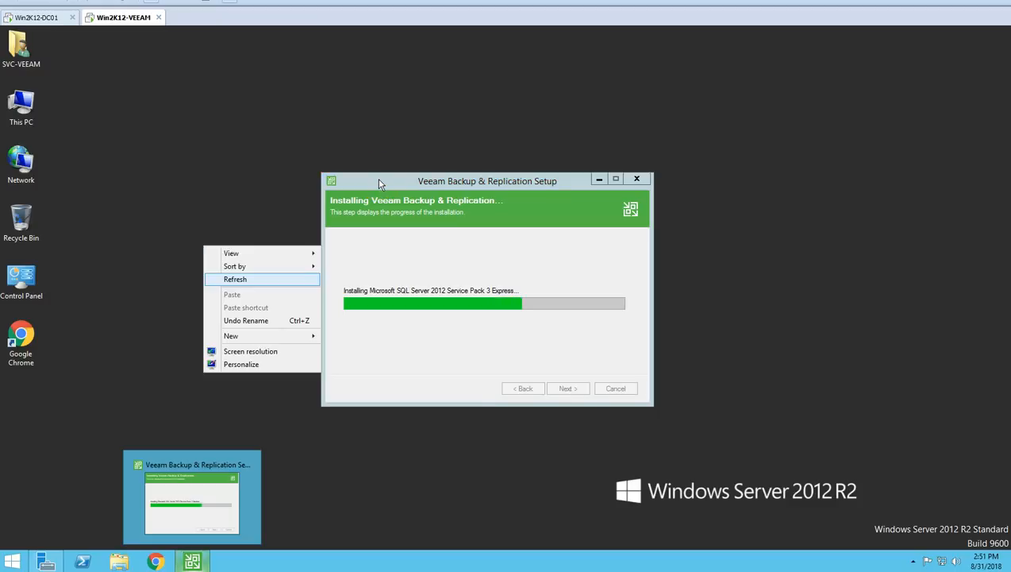
pyautogui.click(237, 278)
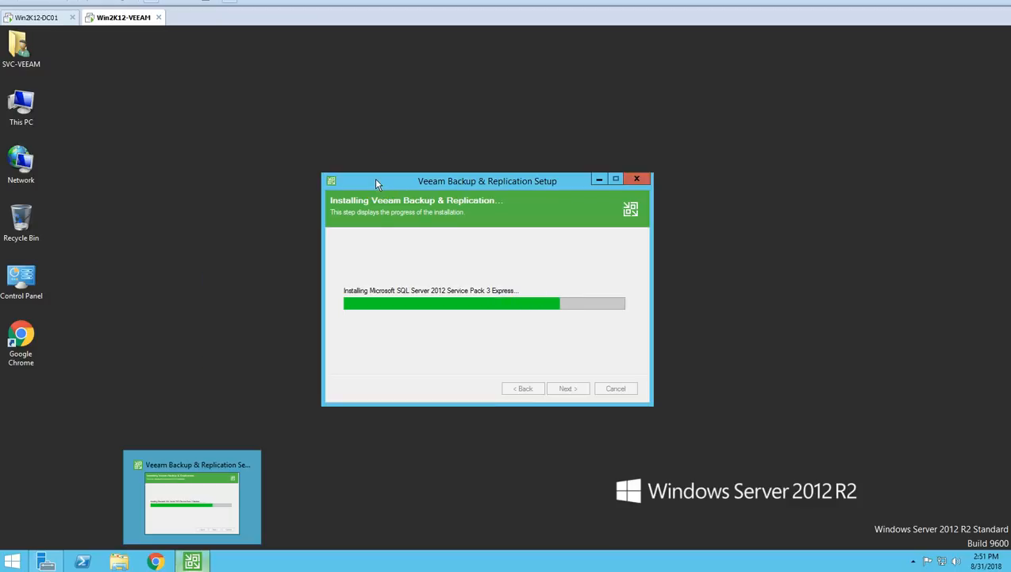
pyautogui.click(912, 562)
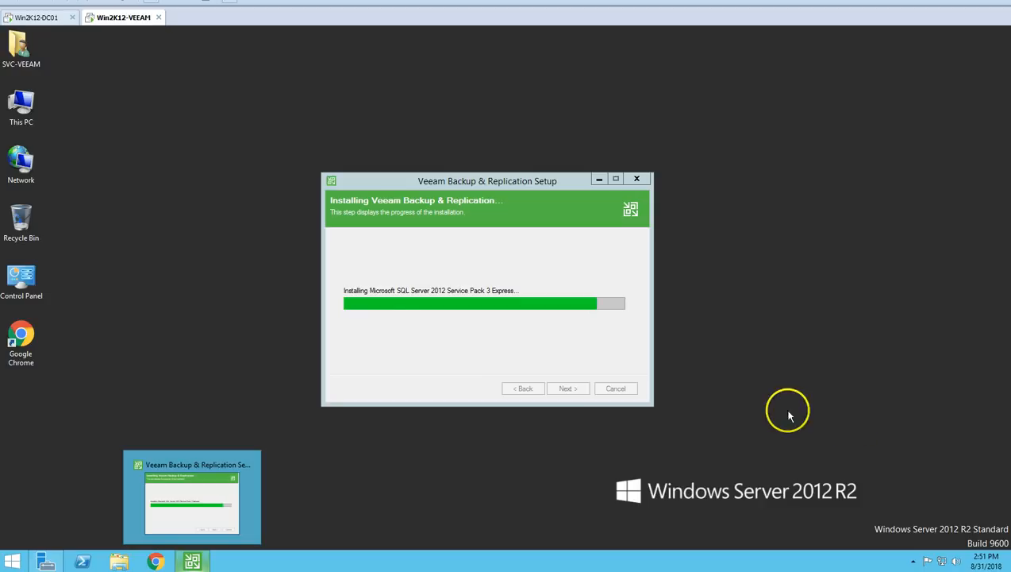
pyautogui.click(192, 555)
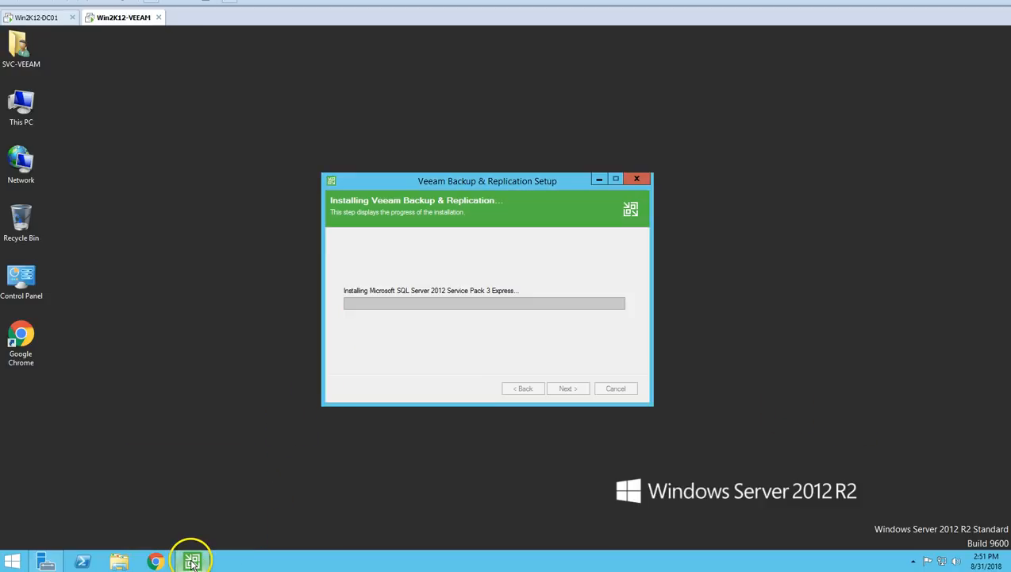
pyautogui.rightClick(203, 228)
pyautogui.click(221, 264)
pyautogui.click(456, 272)
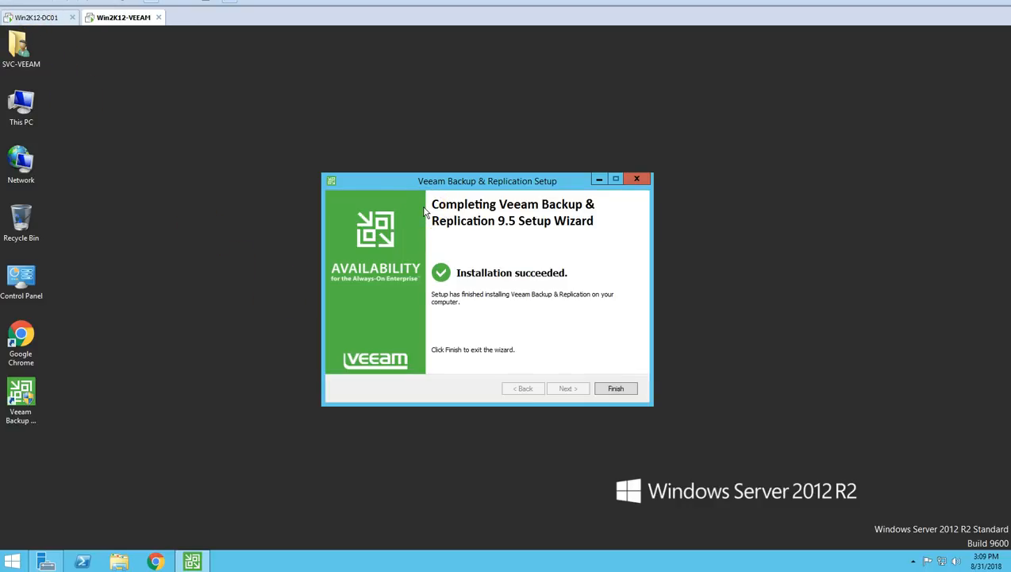
# Finish the Veeam Backup & Replication setup wizard, close the installer splash window and refresh the desktop
pyautogui.click(618, 390)
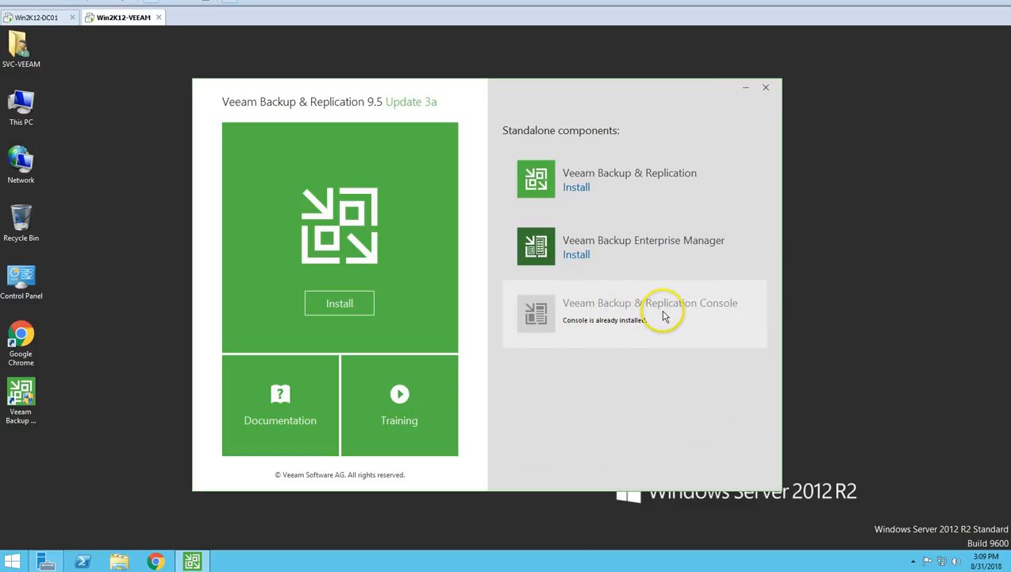
pyautogui.click(767, 88)
pyautogui.rightClick(279, 279)
pyautogui.click(300, 313)
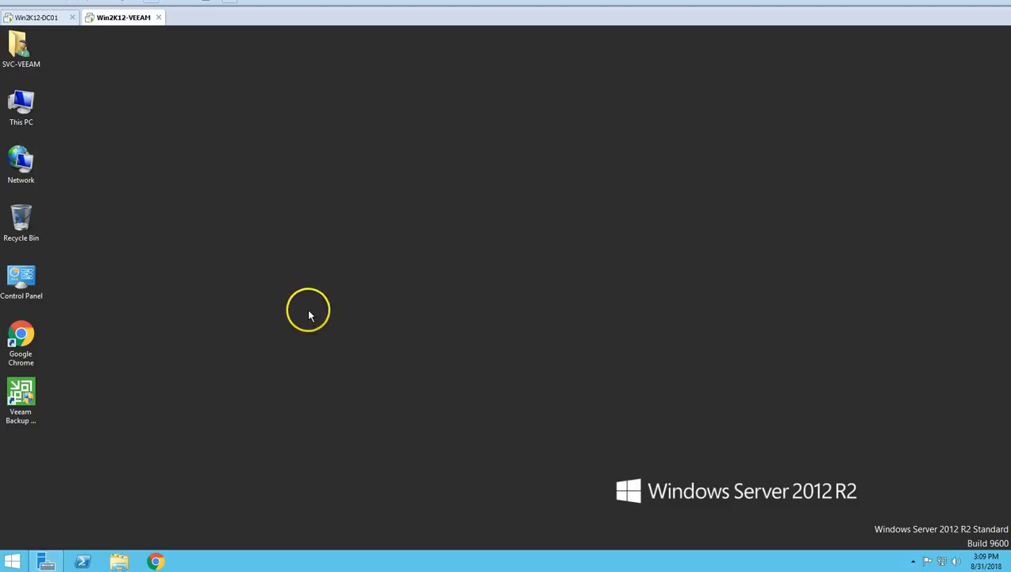
# Launch the Veeam Backup & Replication console with elevated rights and connect to localhost on port 9392 using Windows session authentication
pyautogui.doubleClick(21, 394)
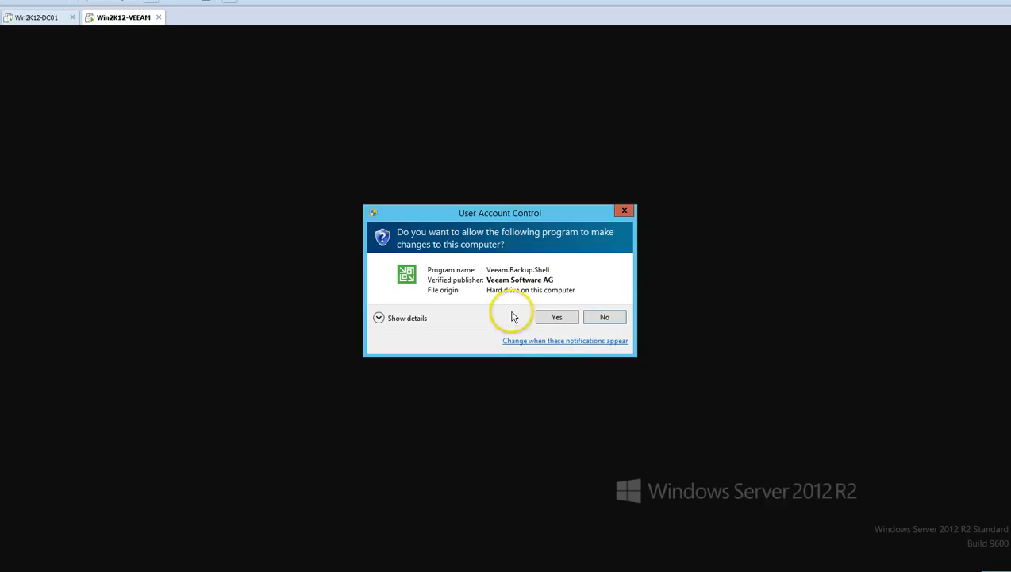
pyautogui.click(561, 317)
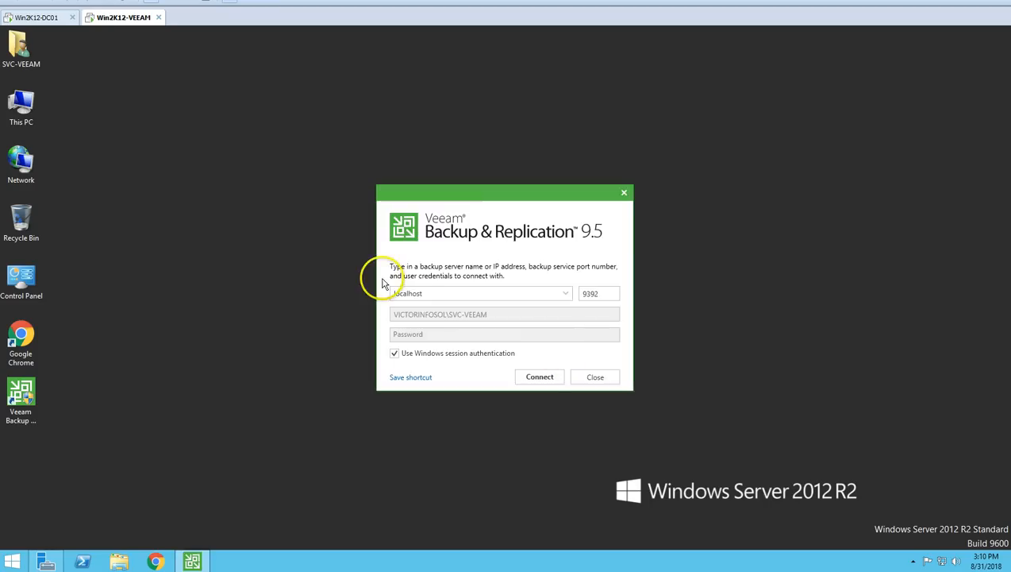
pyautogui.click(465, 297)
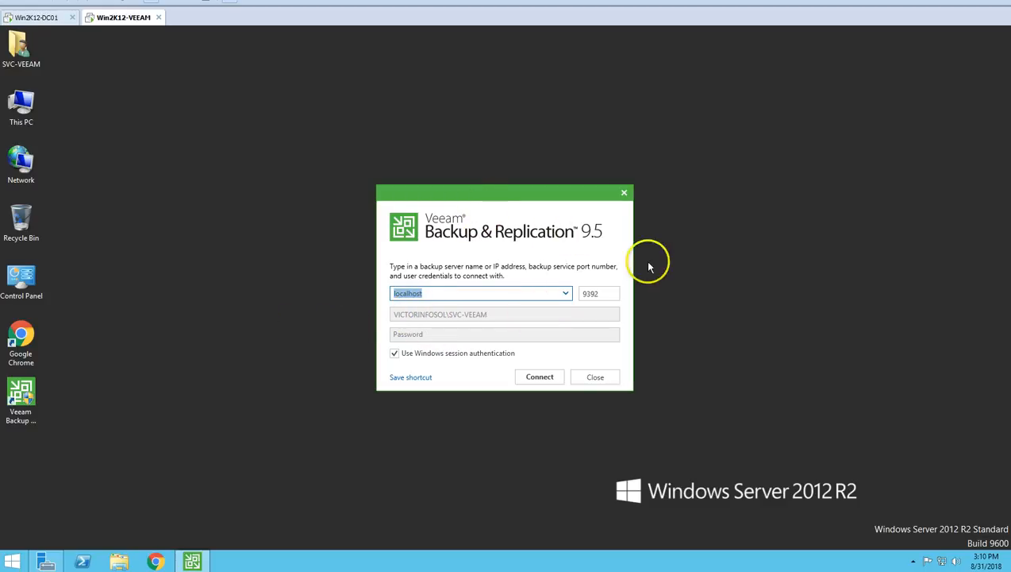
pyautogui.click(546, 379)
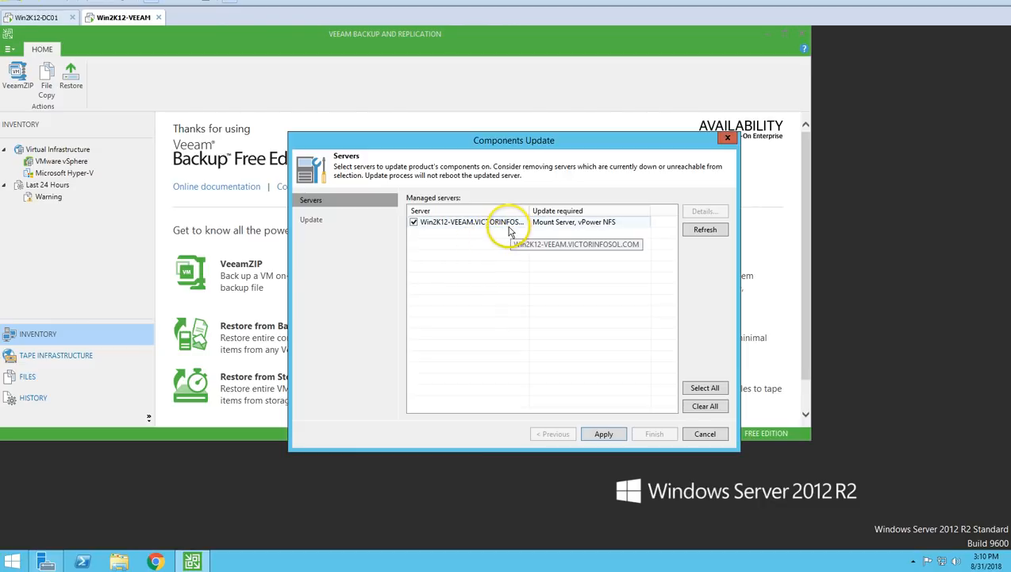
# Review the managed server Win2K12-VEEAM in full and start updating its Mount Server and vPower NFS components
pyautogui.doubleClick(529, 210)
pyautogui.click(582, 223)
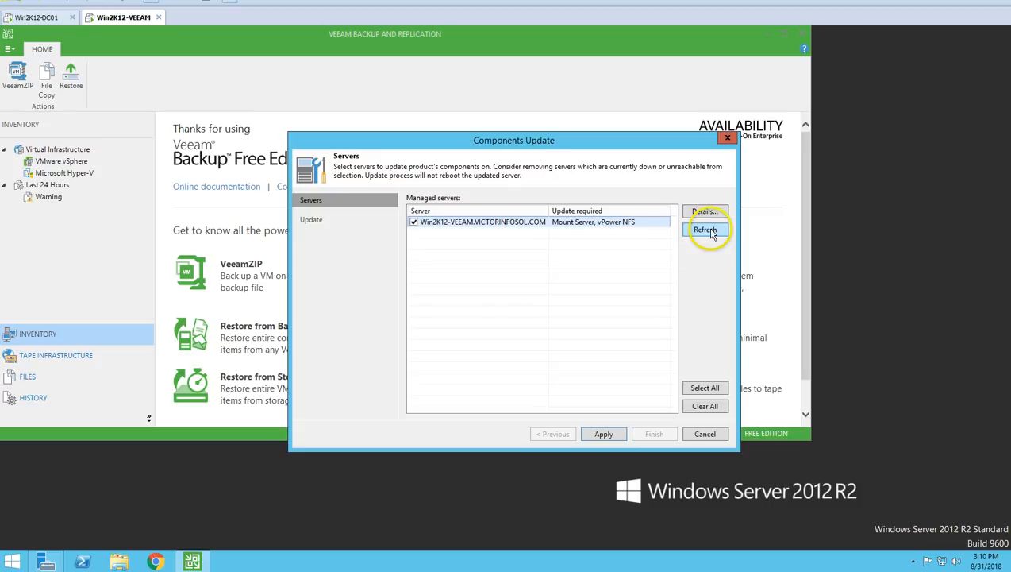
pyautogui.click(604, 433)
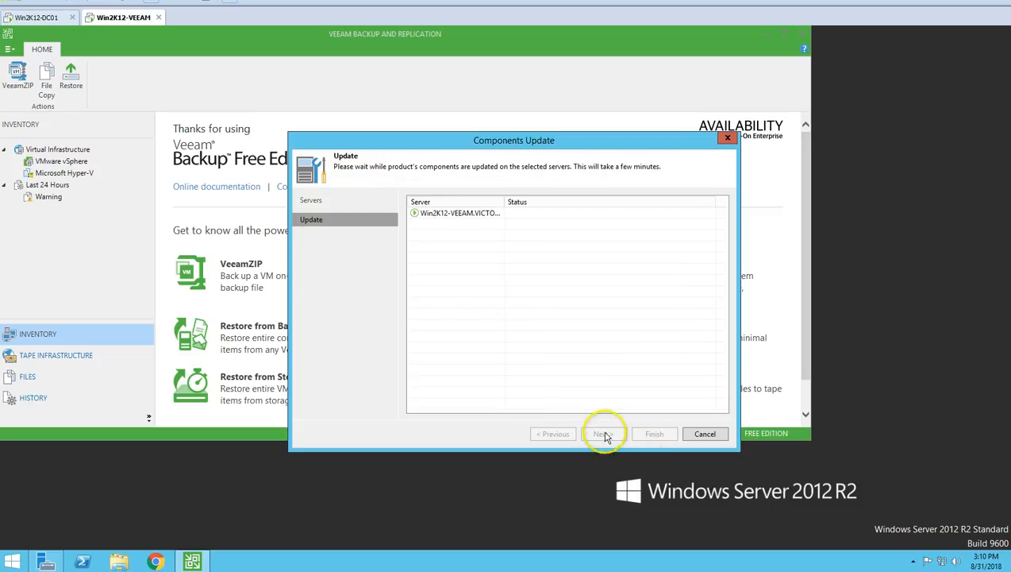
# Check the component update status of Win2K12-VEEAM, finish the Components Update wizard and maximize the console window
pyautogui.moveTo(495, 140); pyautogui.dragTo(438, 163)
pyautogui.click(489, 242)
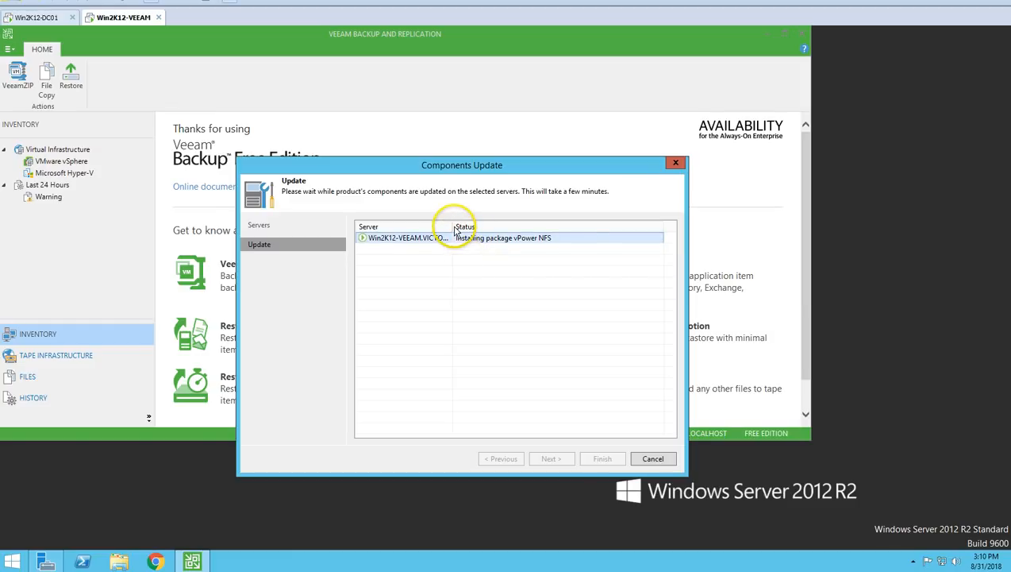
pyautogui.doubleClick(454, 227)
pyautogui.moveTo(580, 432); pyautogui.dragTo(501, 425)
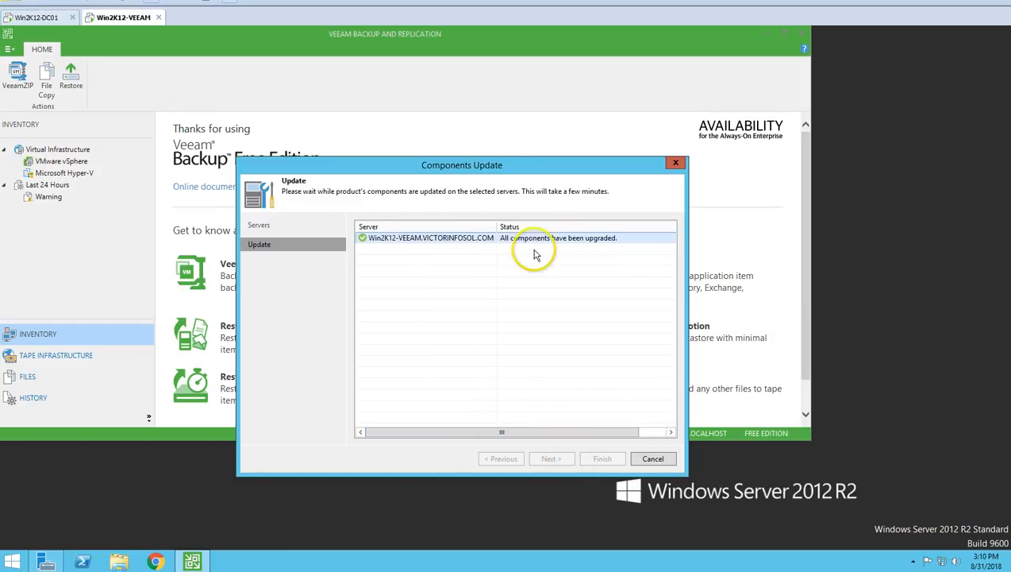
pyautogui.moveTo(508, 173); pyautogui.dragTo(539, 172)
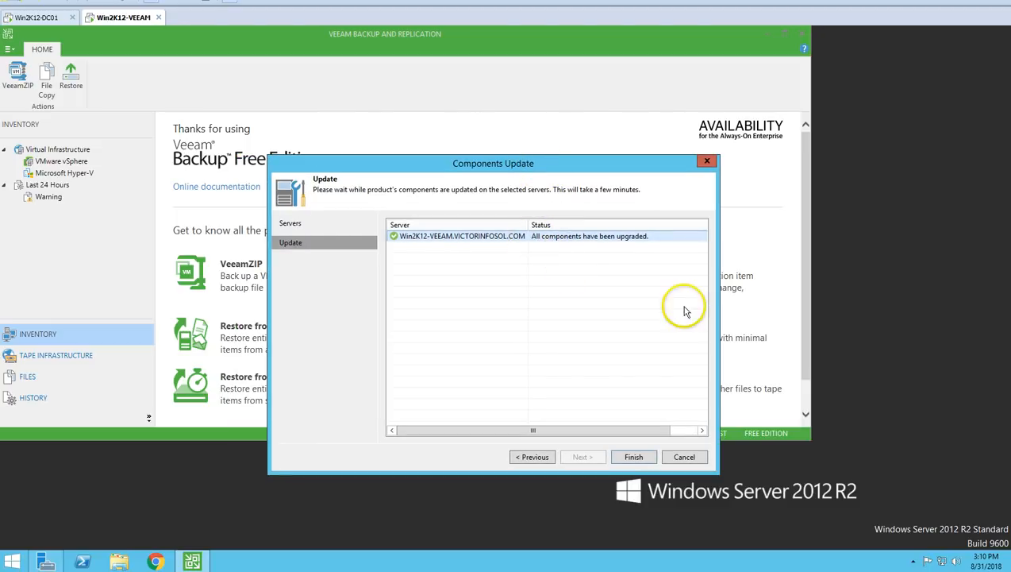
pyautogui.click(635, 457)
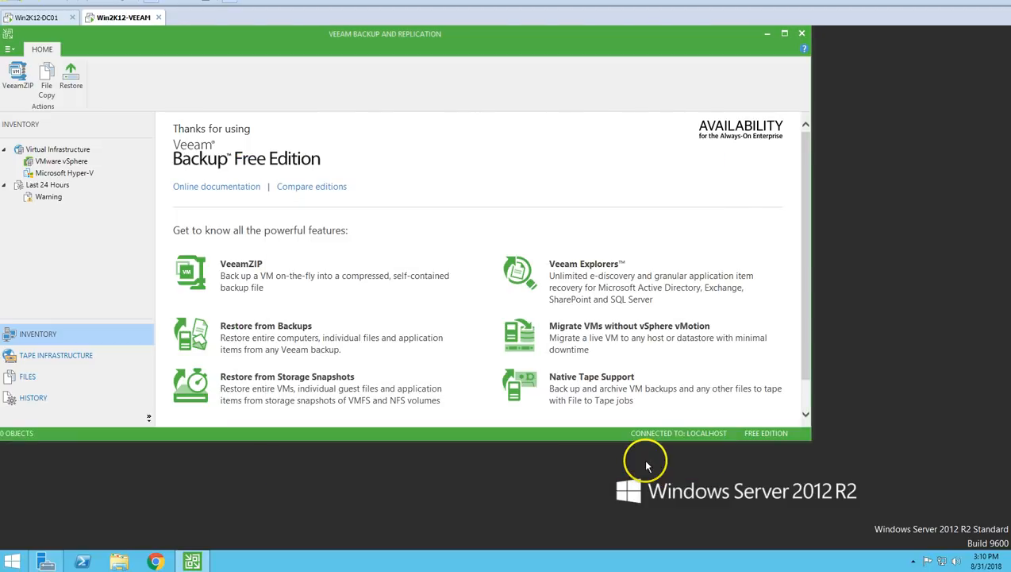
pyautogui.click(785, 35)
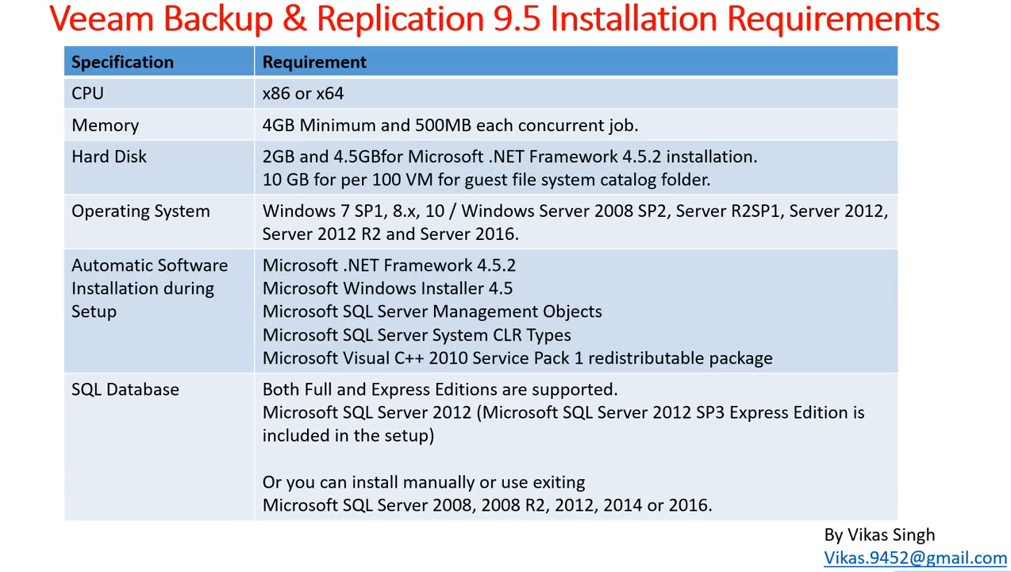
pyautogui.press('Right')
pyautogui.press('Right')
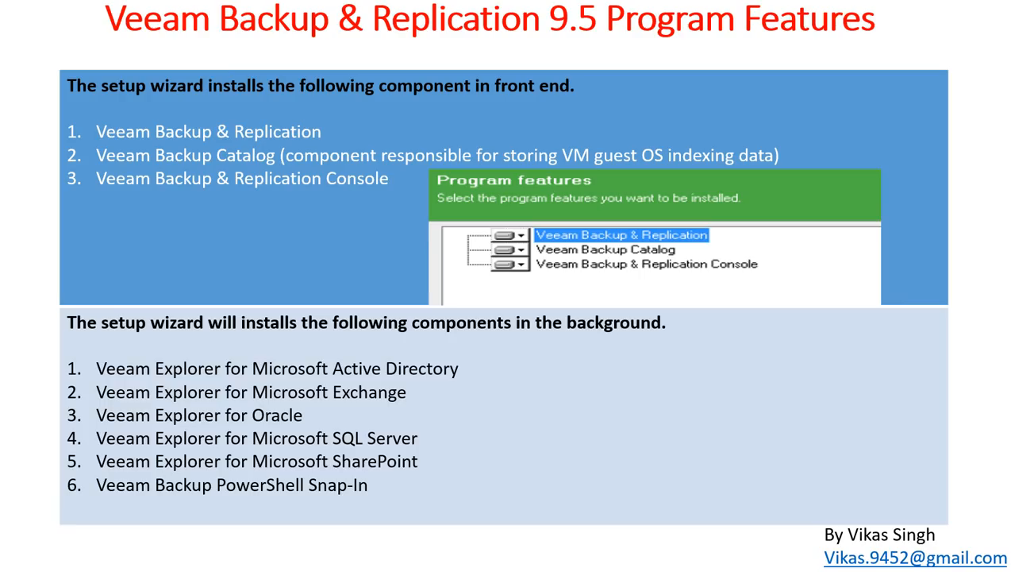
pyautogui.press('Right')
pyautogui.press('Right')
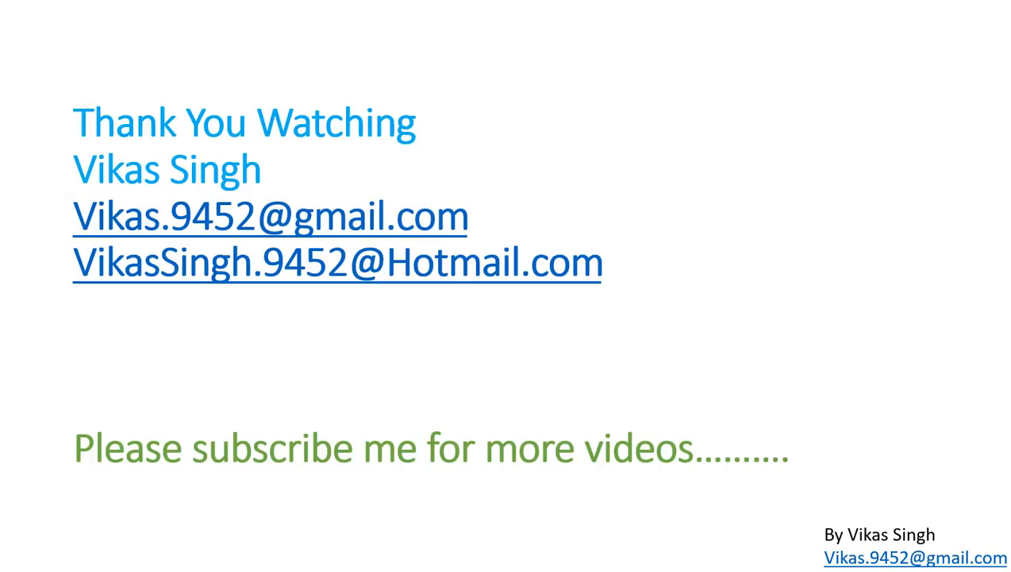